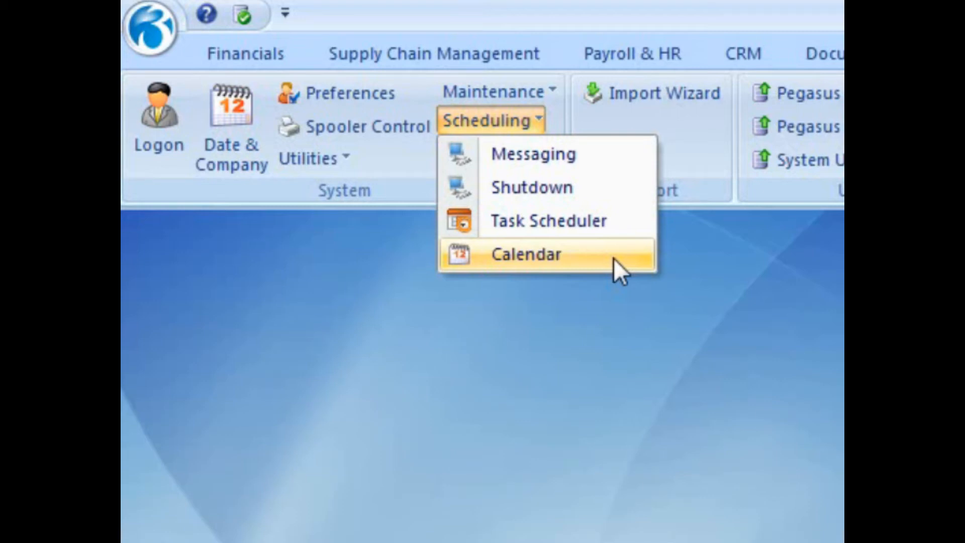
Open the Task Scheduler list, start a blank new task and show the task type options.
click(616, 229)
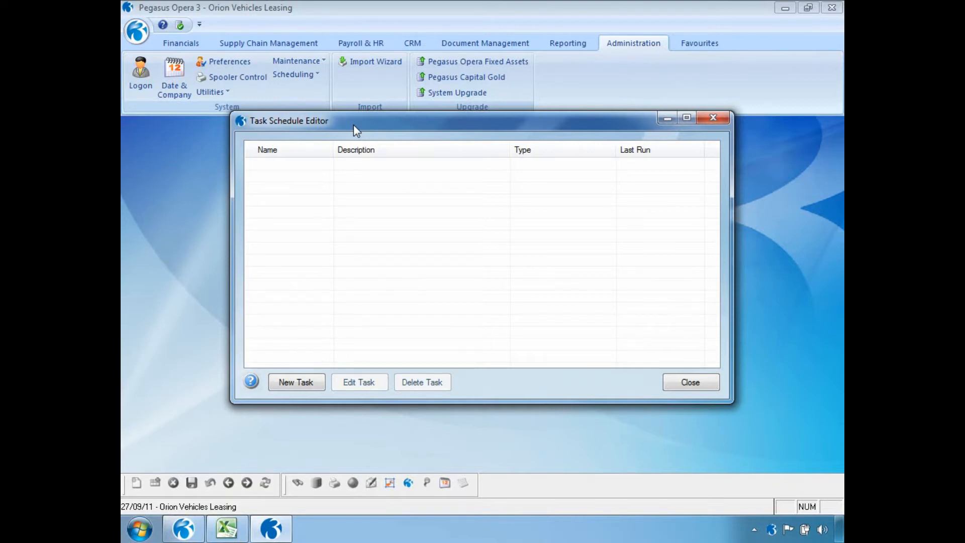
click(278, 382)
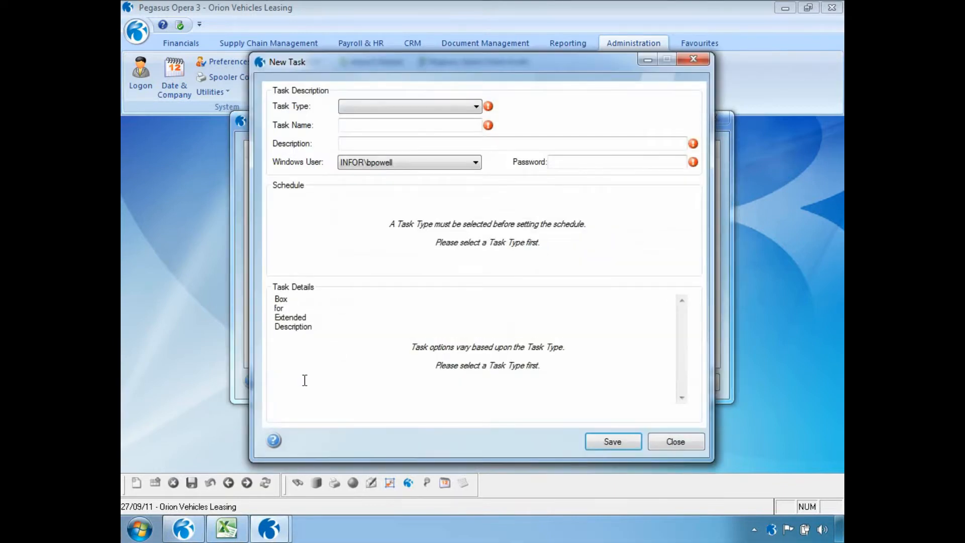
click(475, 107)
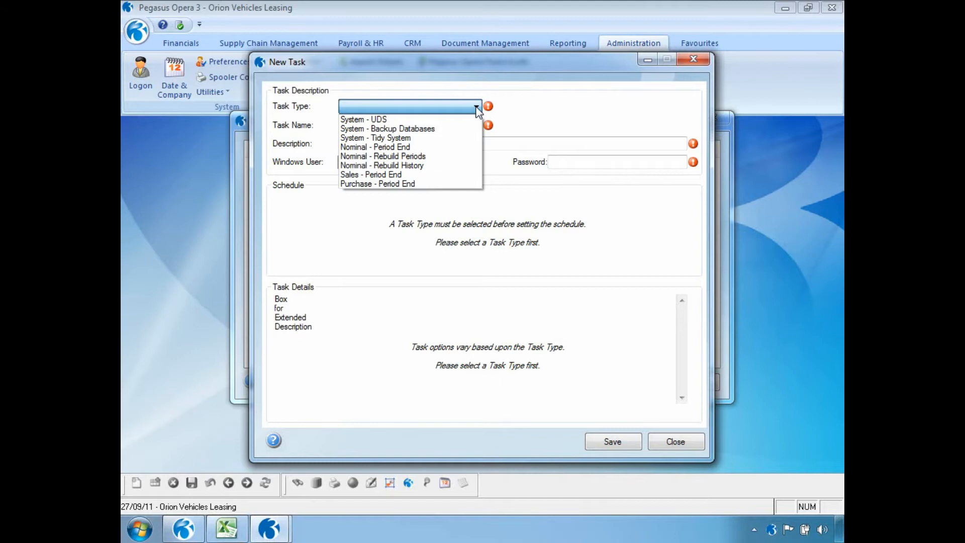
Set the task type to System - Backup Databases.
click(460, 128)
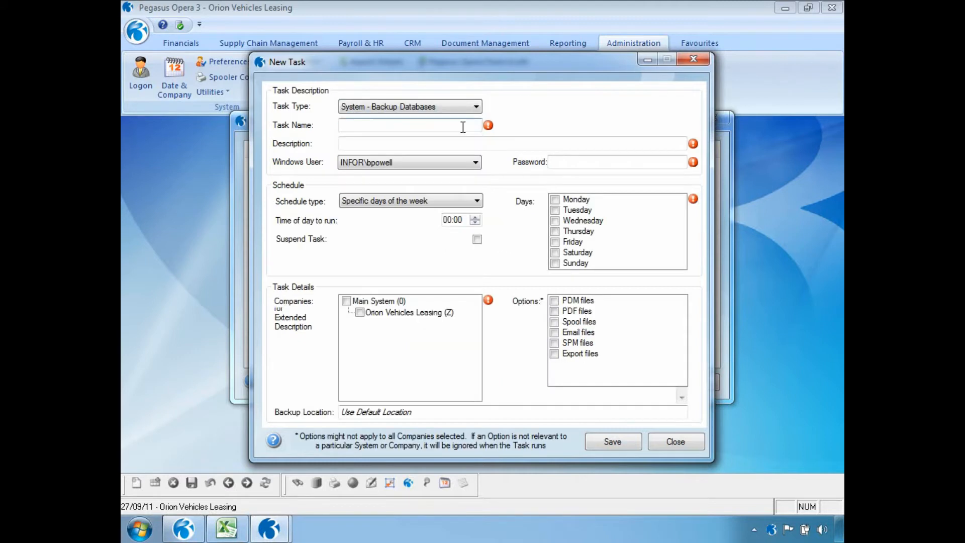
Name the task Dailybackup with description Opera3 and enter its password.
click(425, 127)
text(Dailybackup)
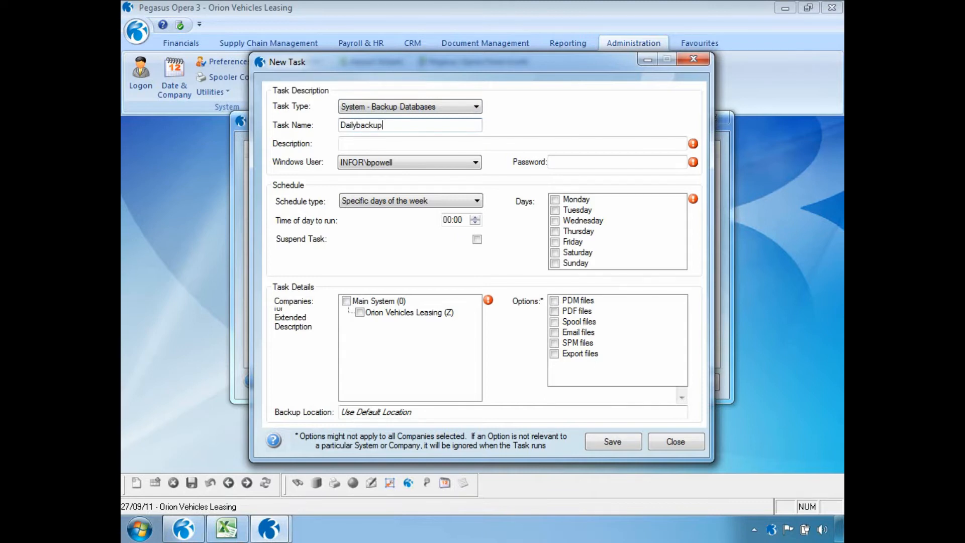
key(Tab)
text(Opera3)
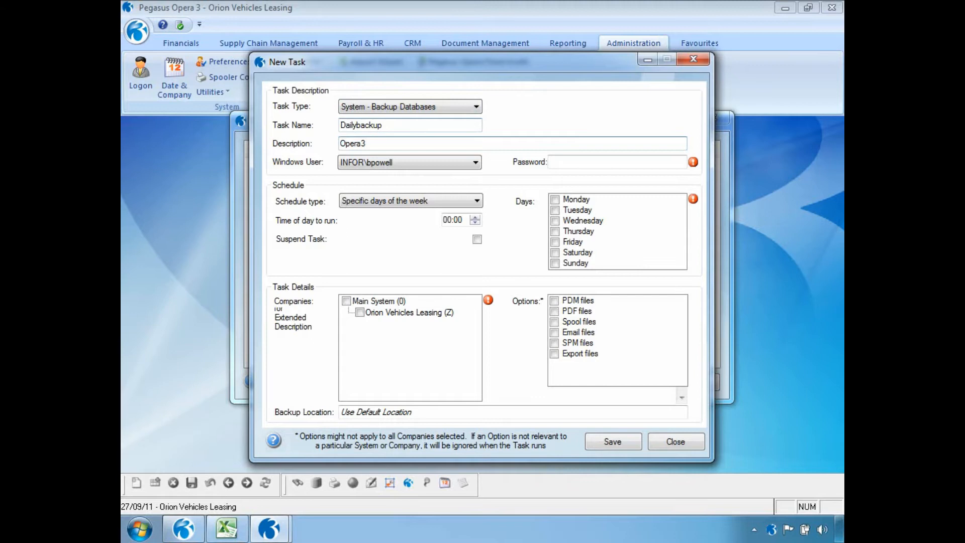
click(565, 164)
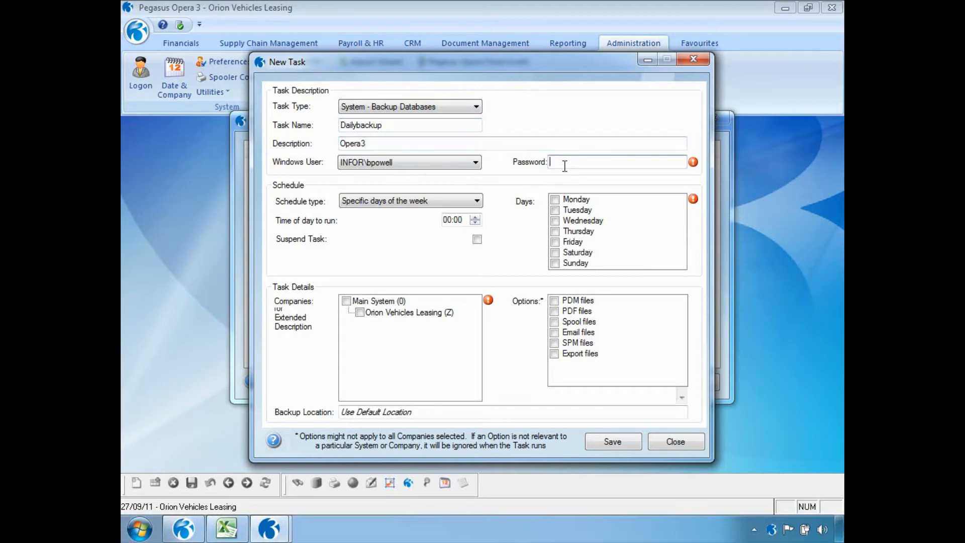
text(*********)
Schedule it on specific weekdays, Monday to Friday, at 18:00.
click(477, 201)
click(475, 216)
click(447, 220)
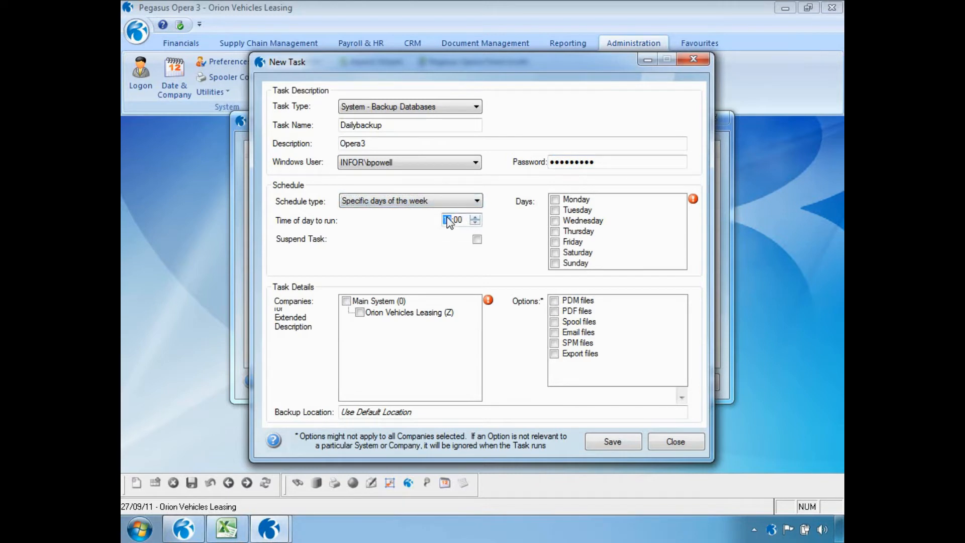
text(18)
click(555, 199)
click(555, 210)
click(555, 220)
click(555, 231)
click(555, 242)
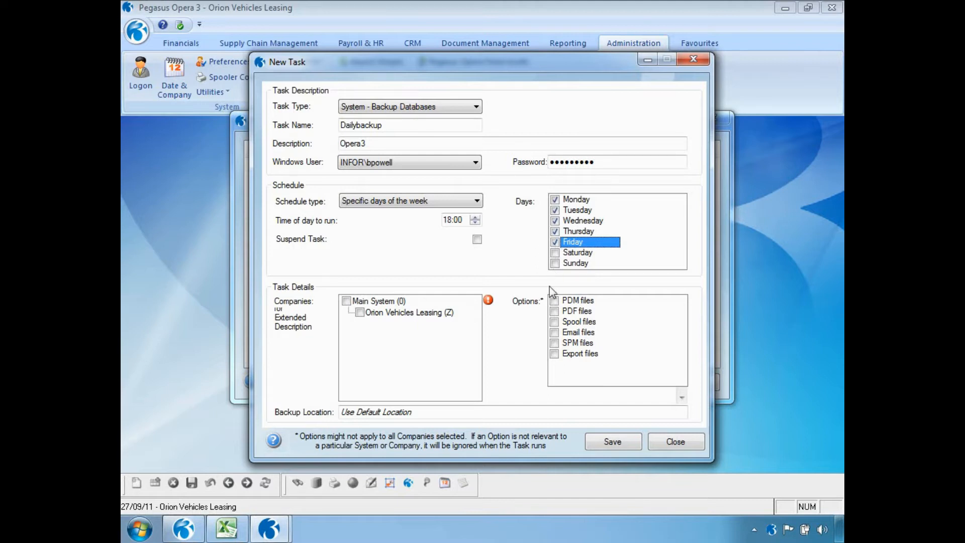
Back up Main System including PDM, PDF, Spool, Email, SPM and Export files, then save.
click(346, 301)
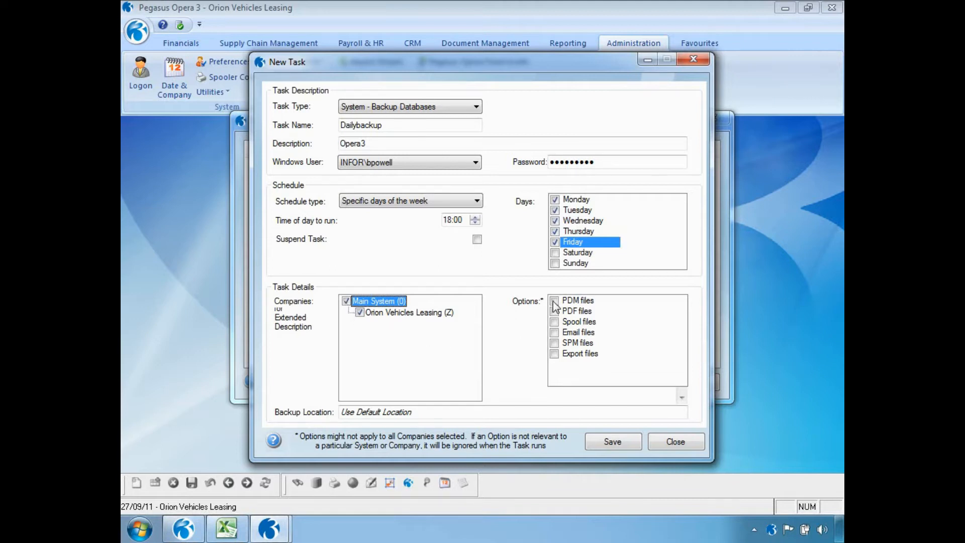
click(554, 301)
click(554, 311)
click(554, 322)
click(554, 332)
click(555, 343)
click(555, 354)
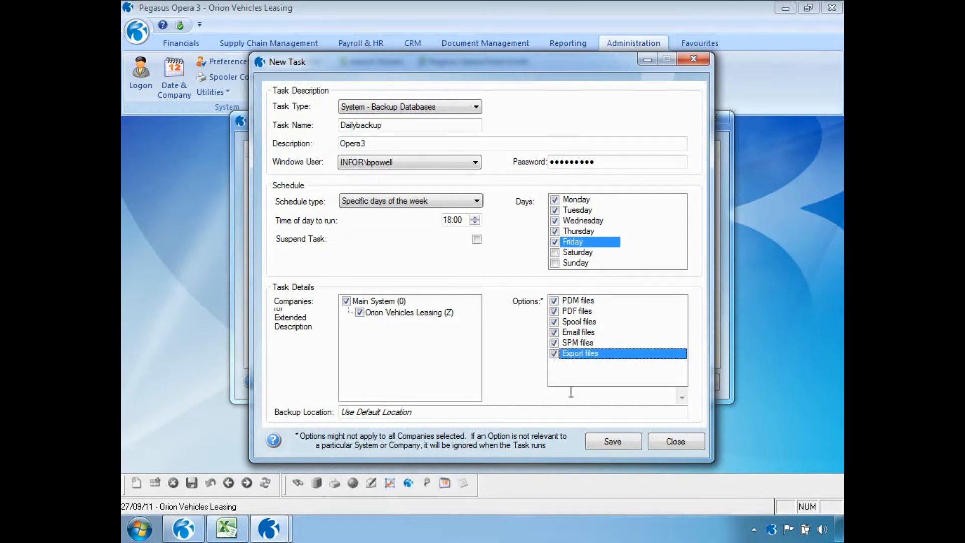
click(596, 442)
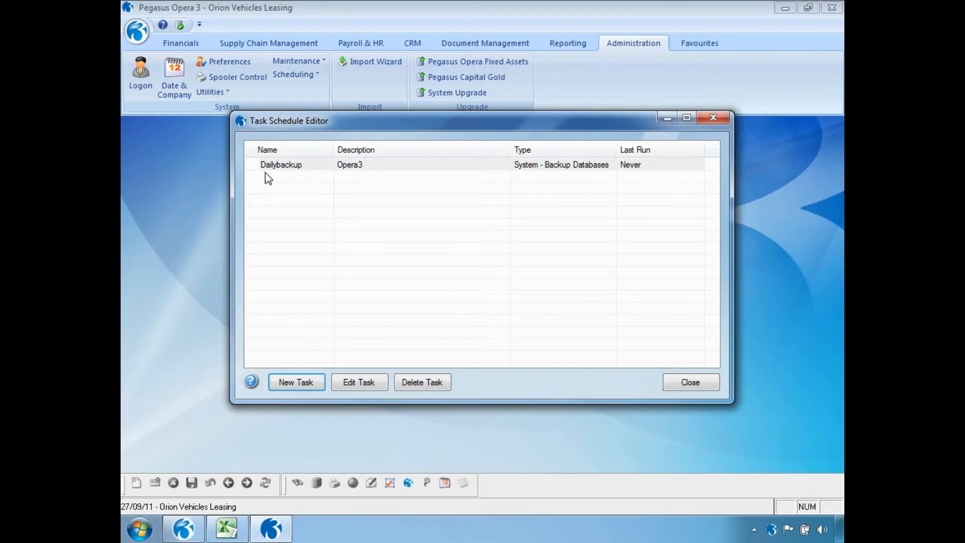
Review the Dailybackup task's context menu actions, then close the Task Schedule Editor.
right_click(337, 166)
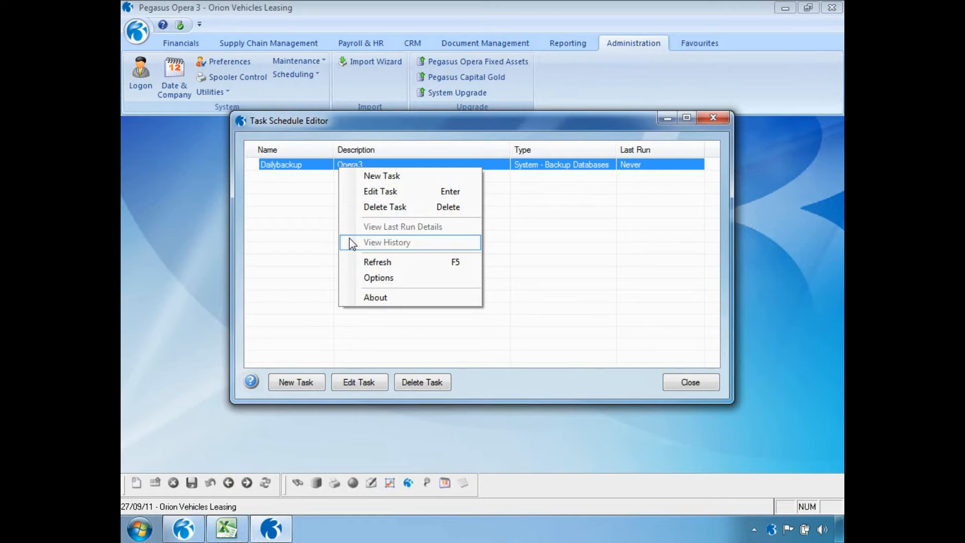
click(674, 388)
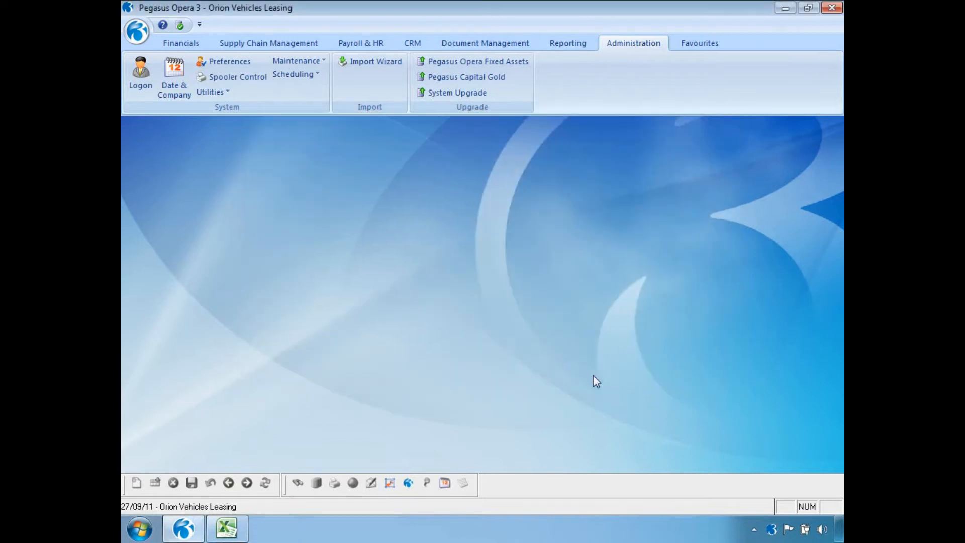
Run SOP Repeat invoicing up to 27/09/2011 via the scheduler and accept the scheduler options.
click(288, 46)
click(263, 63)
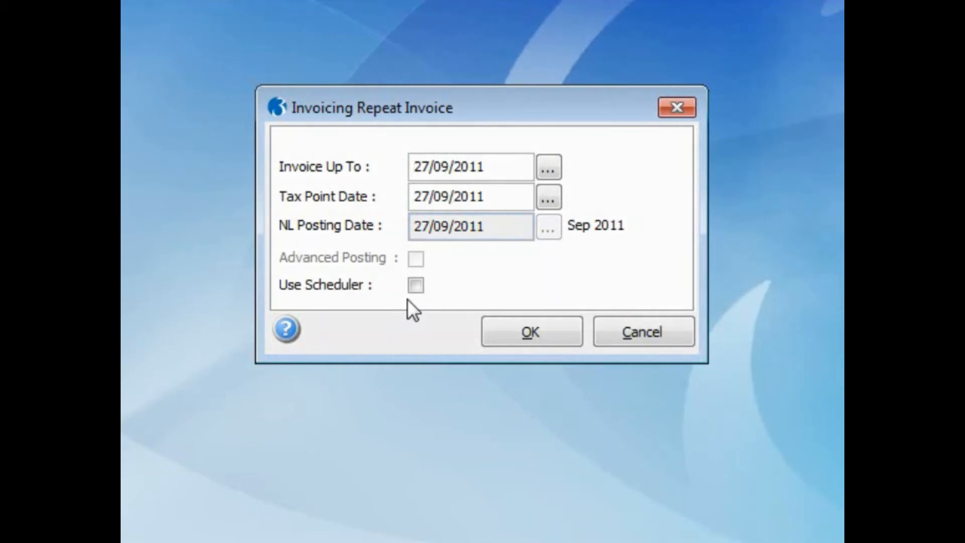
click(562, 323)
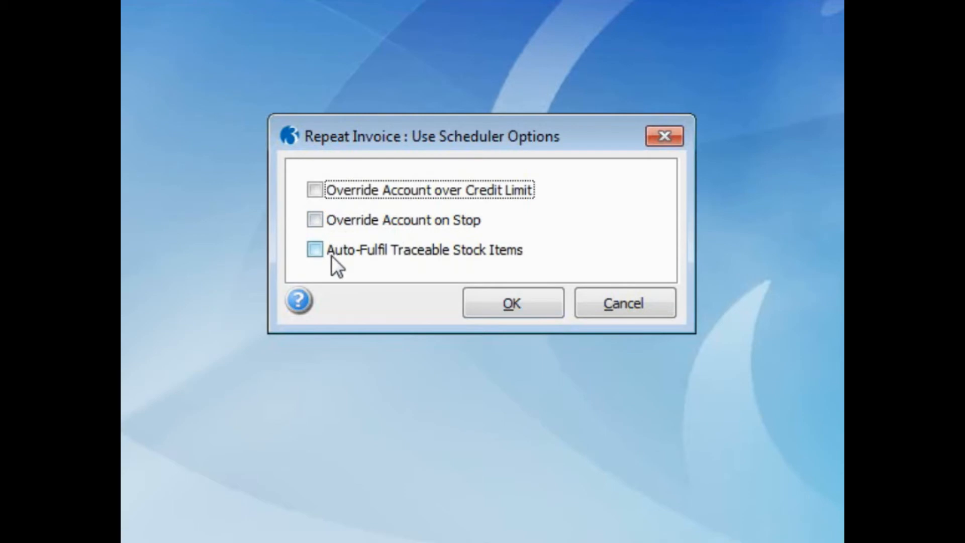
click(482, 309)
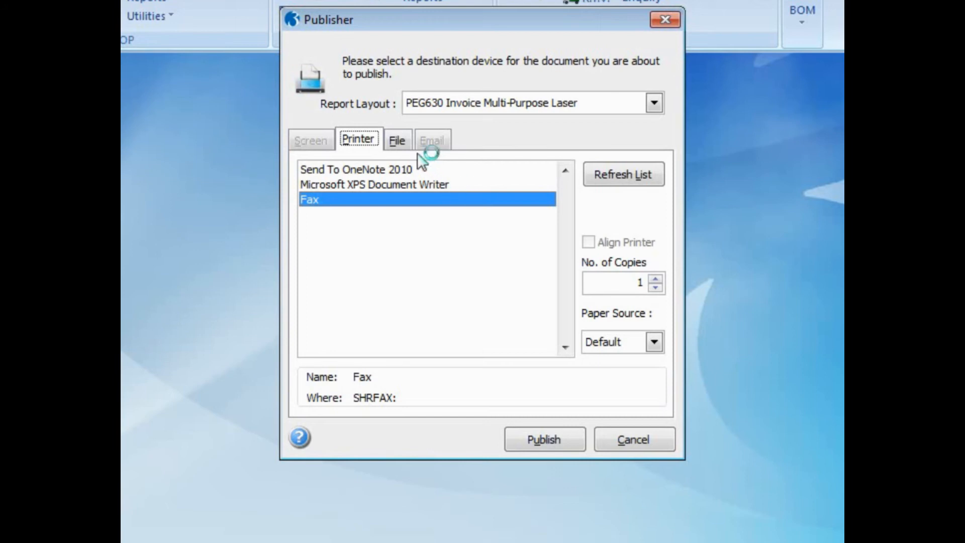
Publish the invoices to file SEPTEMBER2011 described as Invoices, answering No to scheduling now.
click(396, 141)
click(414, 233)
text(SEPTEMBER2011)
key(Tab)
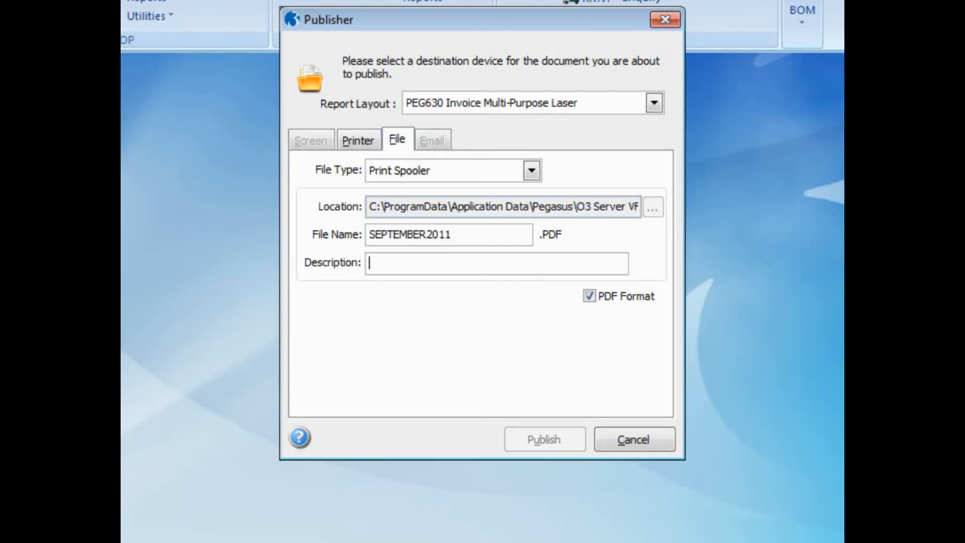
text(Invoices)
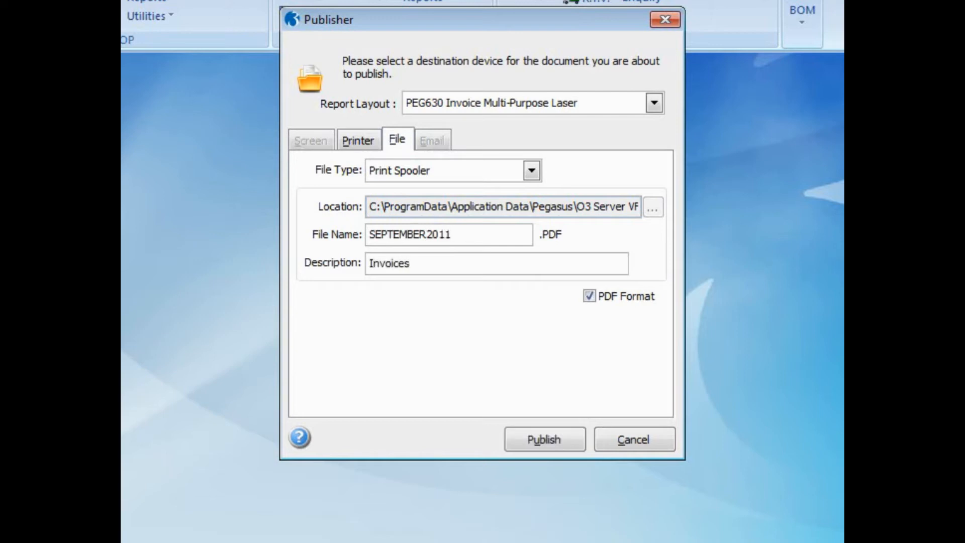
click(533, 435)
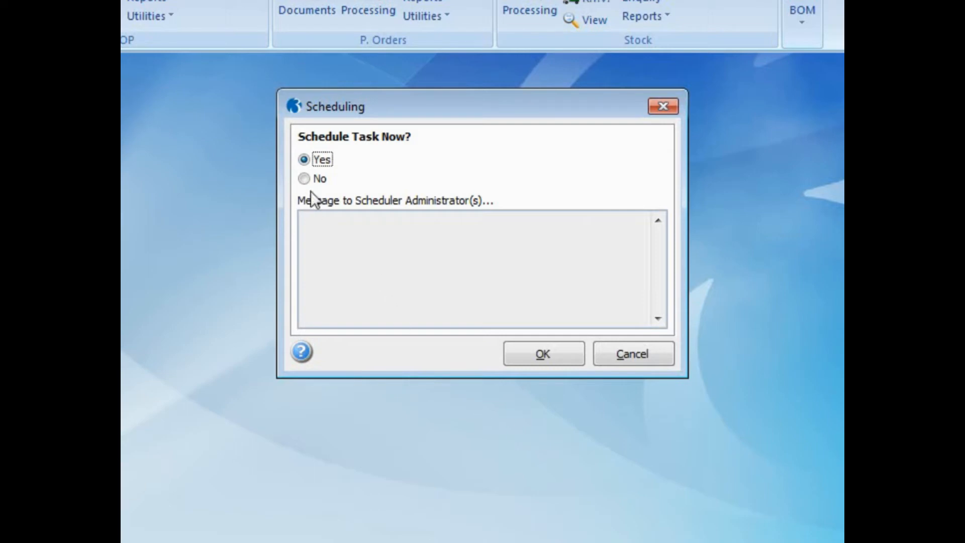
click(305, 179)
Switch the scheduling answer back to Yes and confirm, opening the prefilled RepeatInvoice task.
click(329, 242)
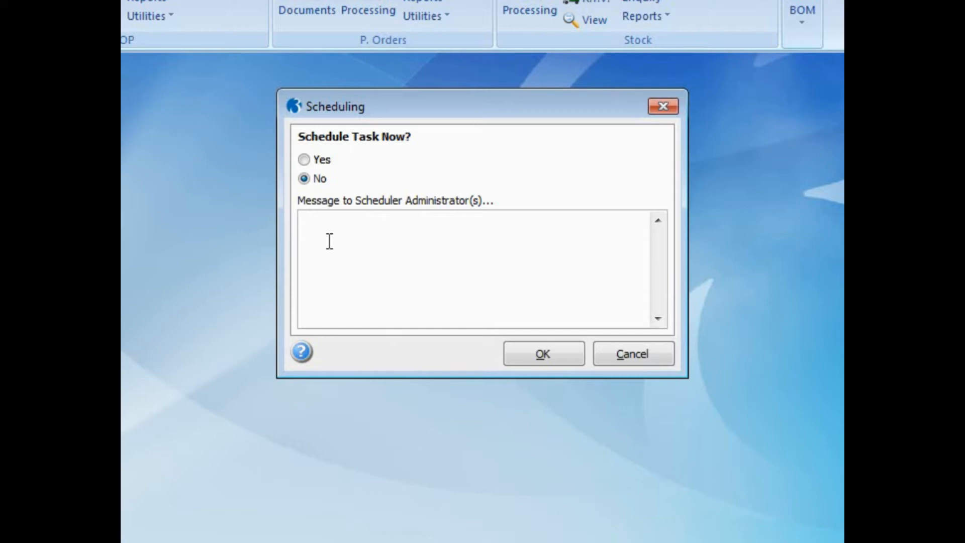
click(308, 161)
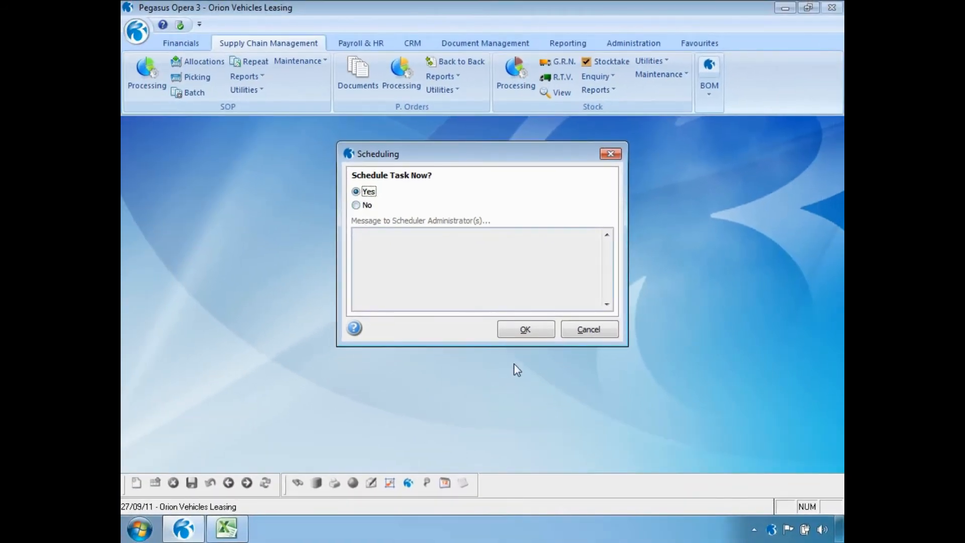
click(516, 336)
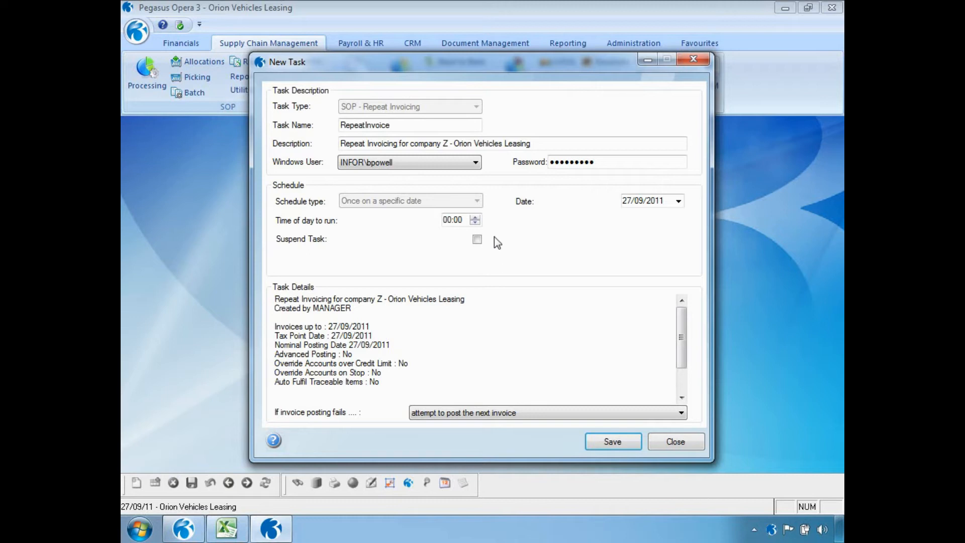
Set the run hour to 23, post the next invoice on failure, save, and close the list.
click(448, 222)
key(Down)
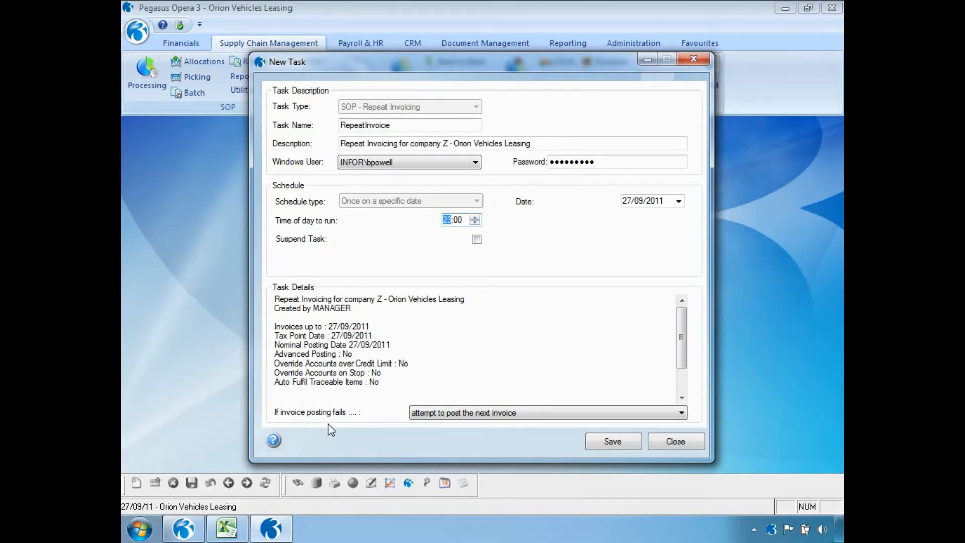
click(682, 415)
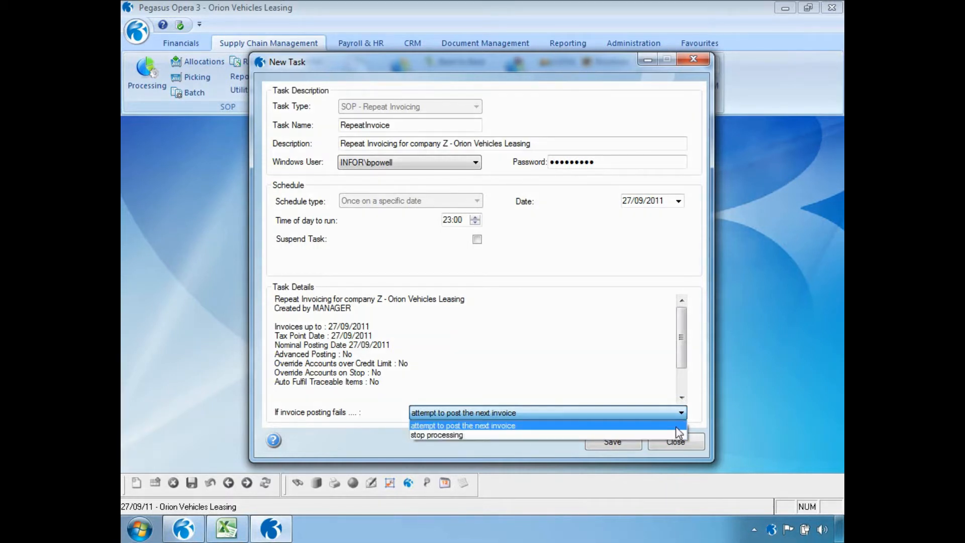
click(677, 426)
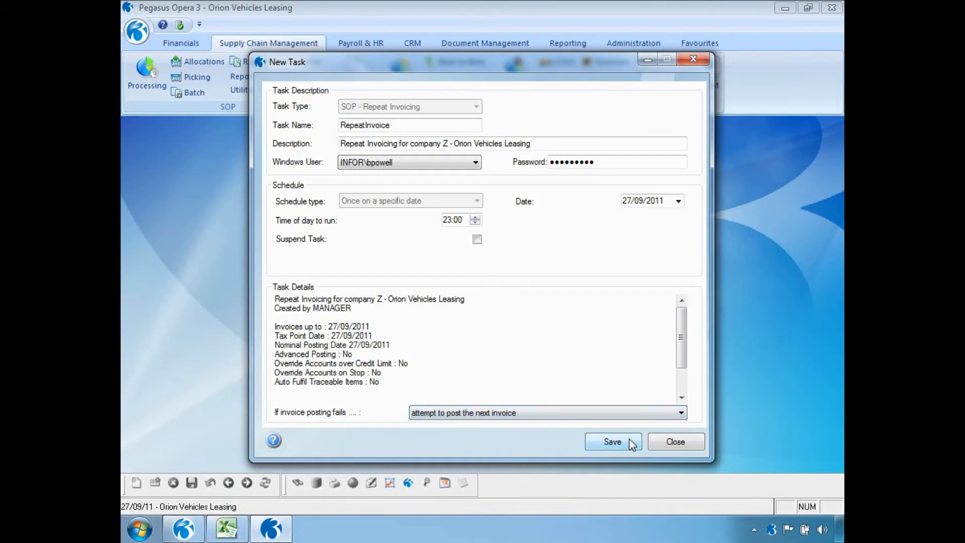
click(613, 442)
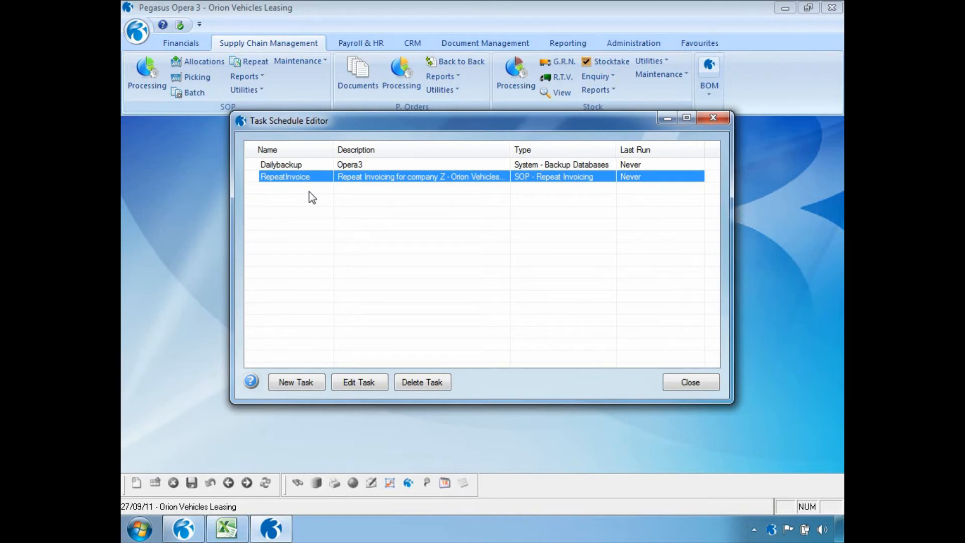
click(713, 385)
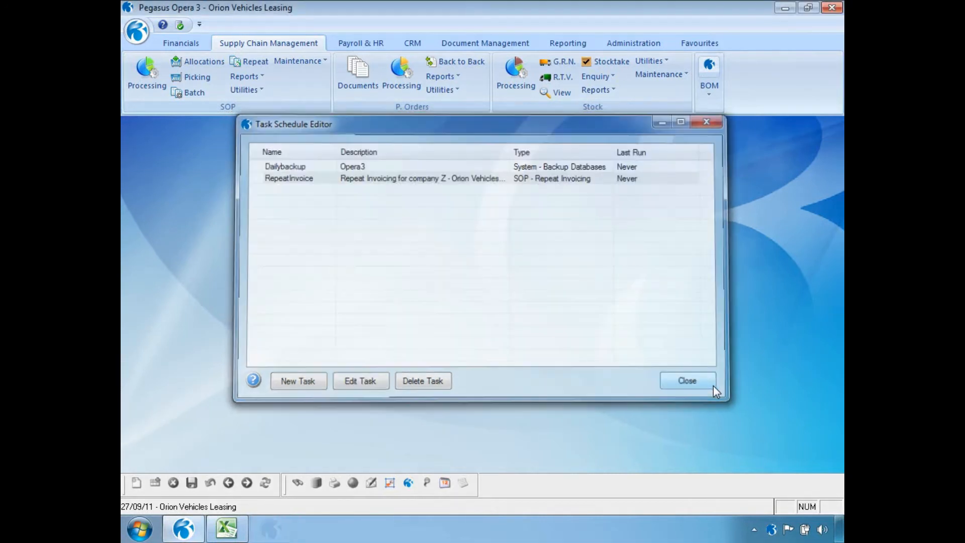
Open Administration Scheduling > Messaging and start a new blank message.
click(628, 43)
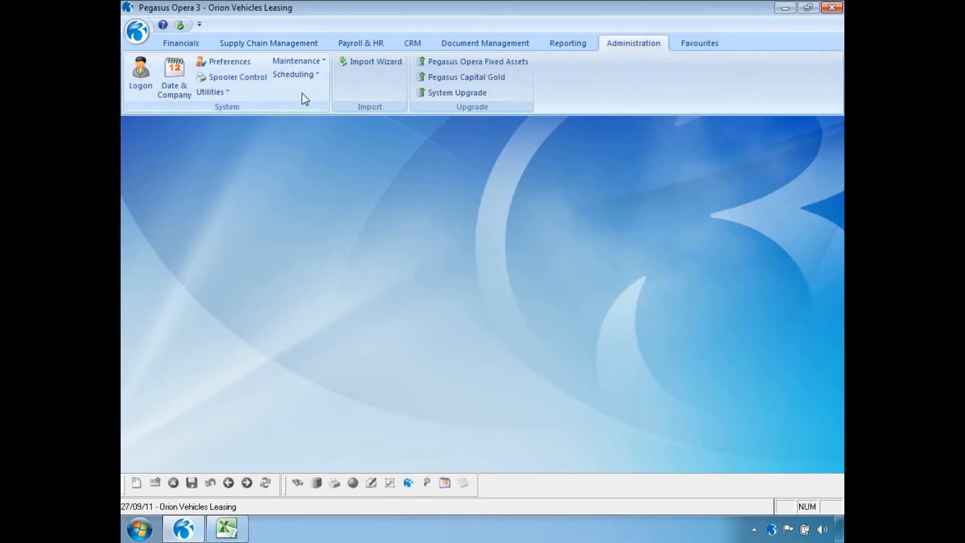
click(298, 75)
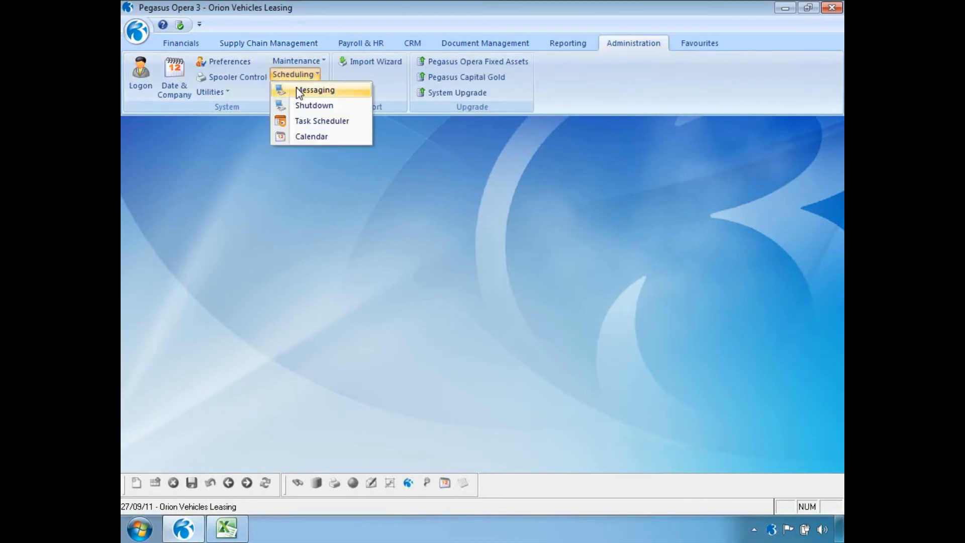
click(301, 89)
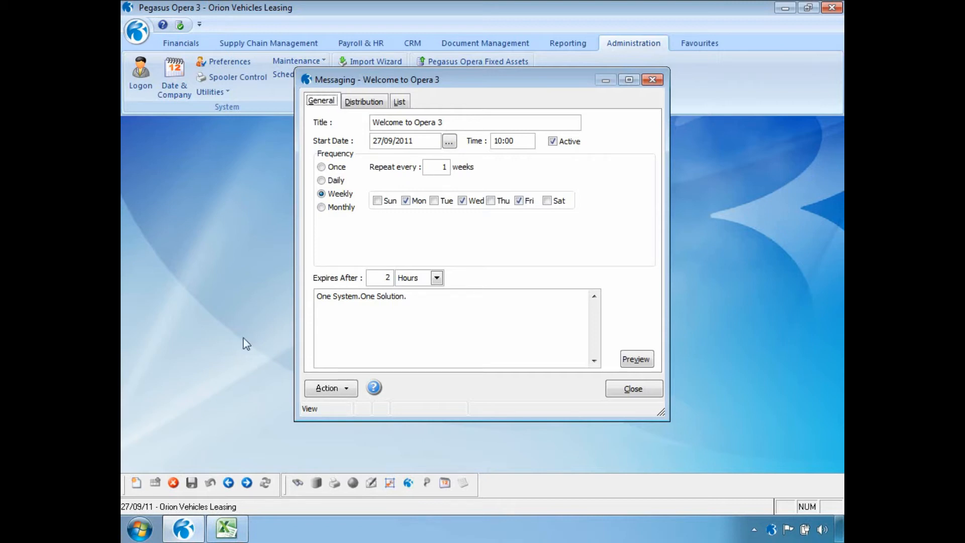
click(136, 483)
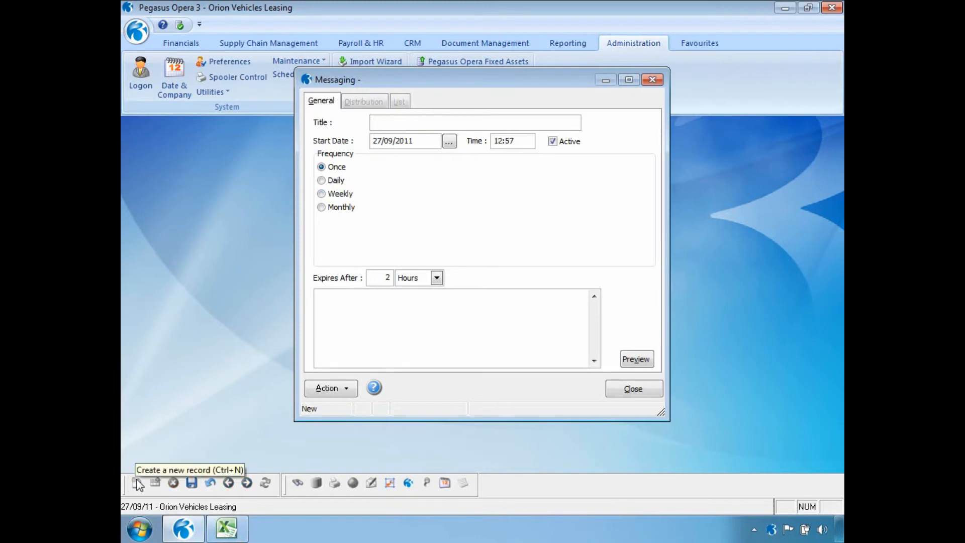
Title the message 'Stock take this weekend' with a 09:00 start time.
text(Stock)
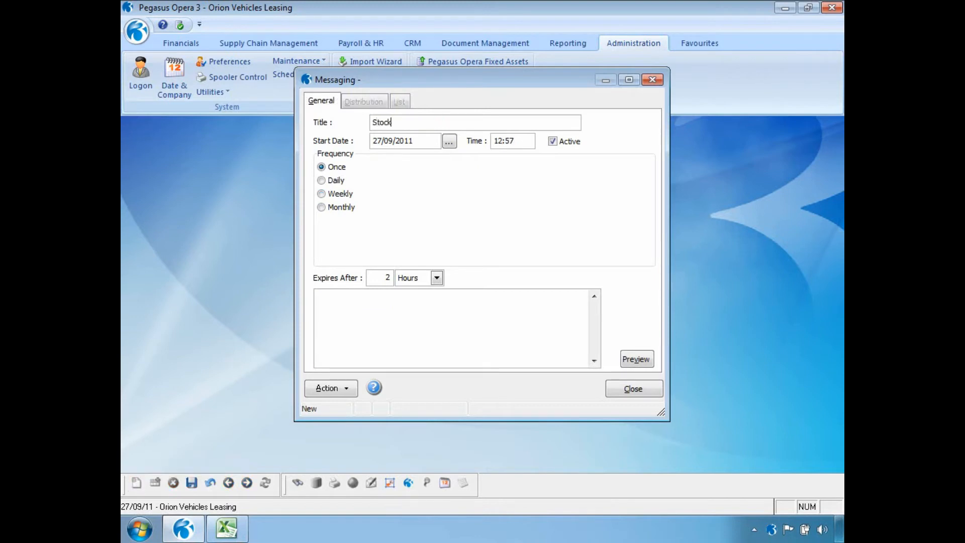
text( take this weekend)
drag(521, 142, 497, 140)
key(BackSpace)
key(BackSpace)
text(09:00)
Set the message to repeat daily every 3 days, then review the expiry units.
click(344, 184)
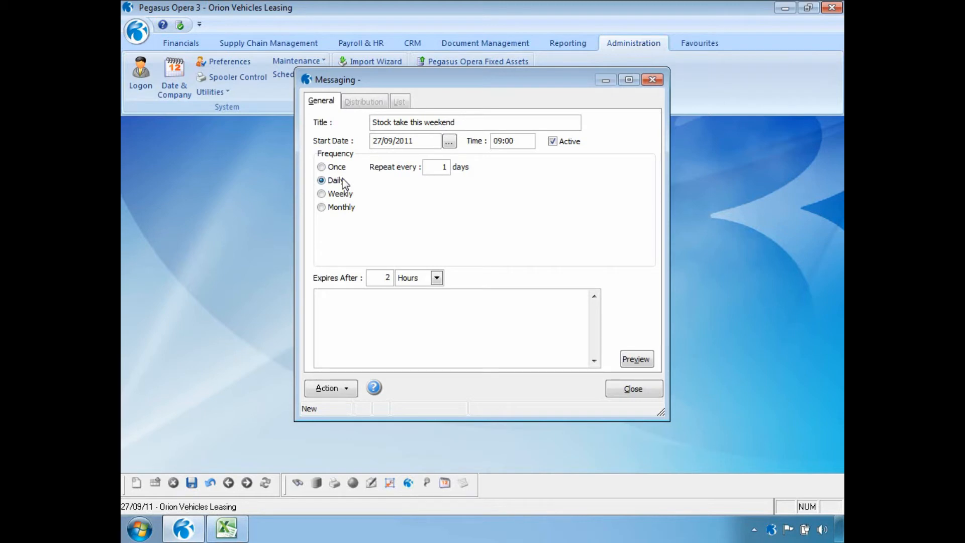
double_click(447, 168)
text(3)
click(323, 195)
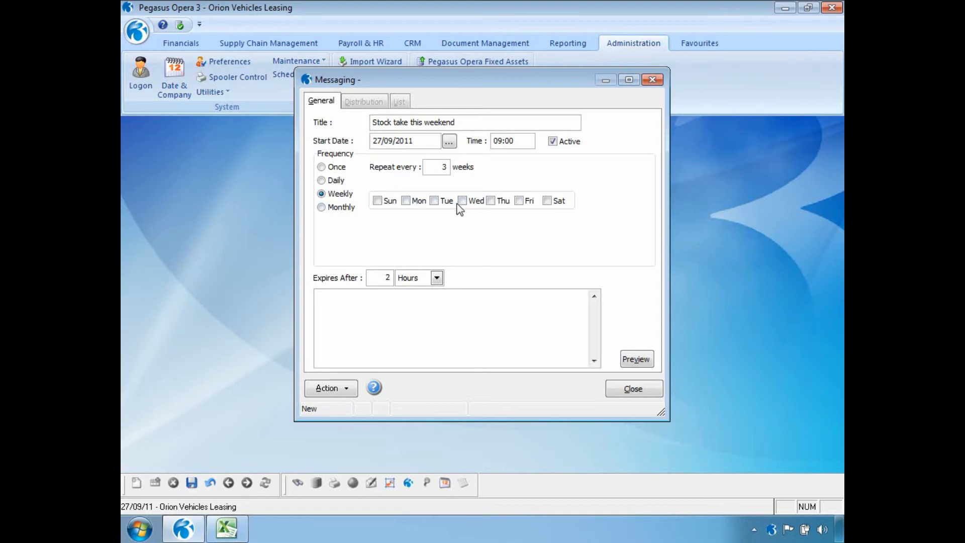
click(351, 207)
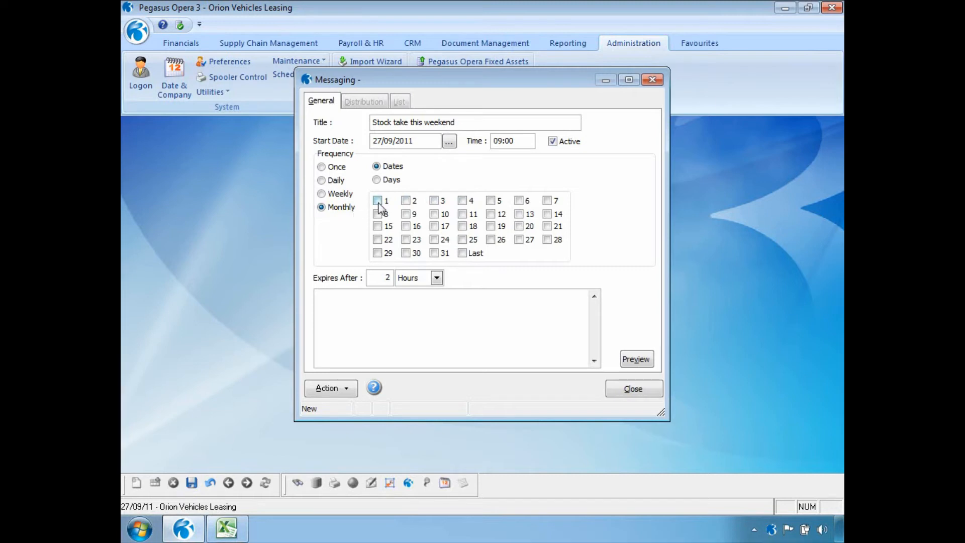
click(377, 180)
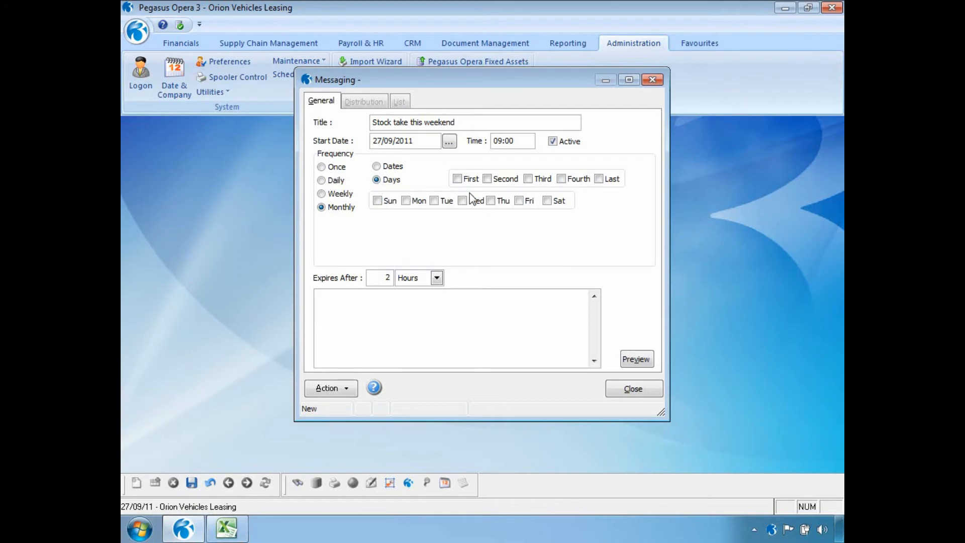
click(608, 181)
click(520, 201)
click(597, 180)
click(336, 182)
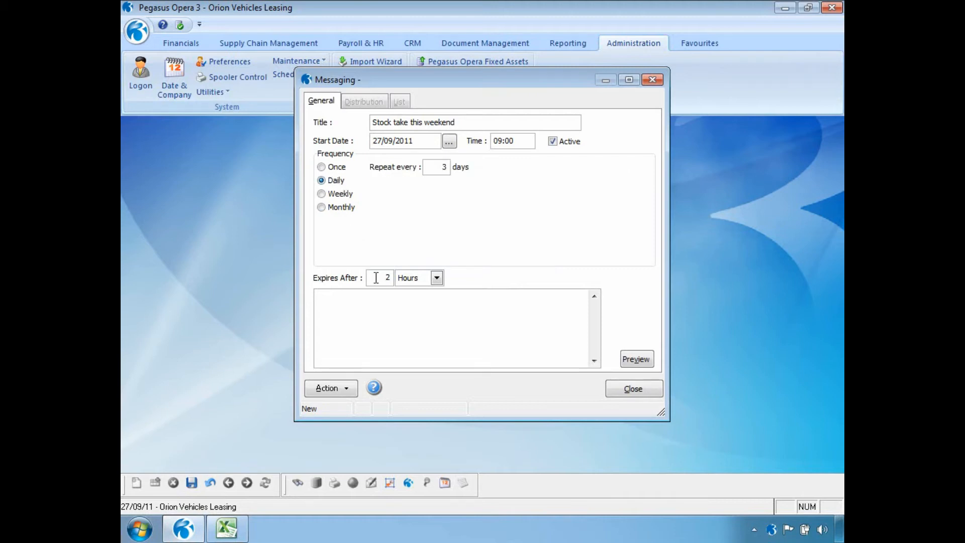
click(437, 278)
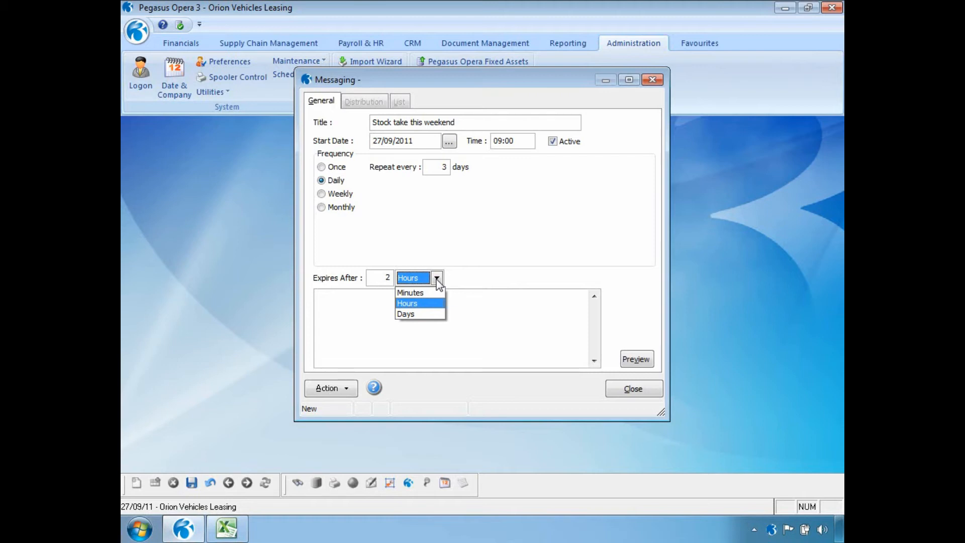
Enter the three closure lines ('Stock take this weekend', 'Please do not come into the office', 'Because it will be closed'), save, and view distribution.
click(436, 279)
click(381, 315)
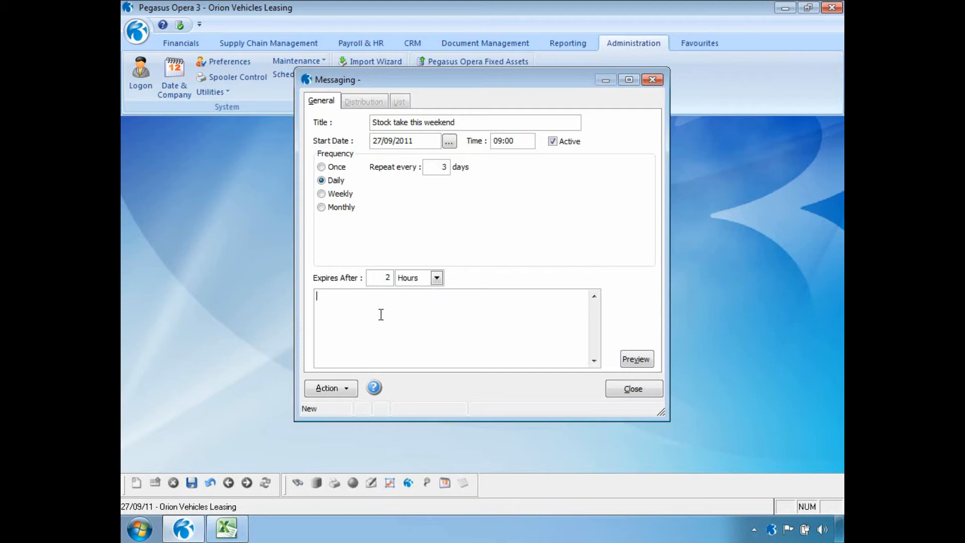
text(Stock take this weekend)
key(Return)
text(Please do not come into the office)
key(Return)
text(Because it will be closed)
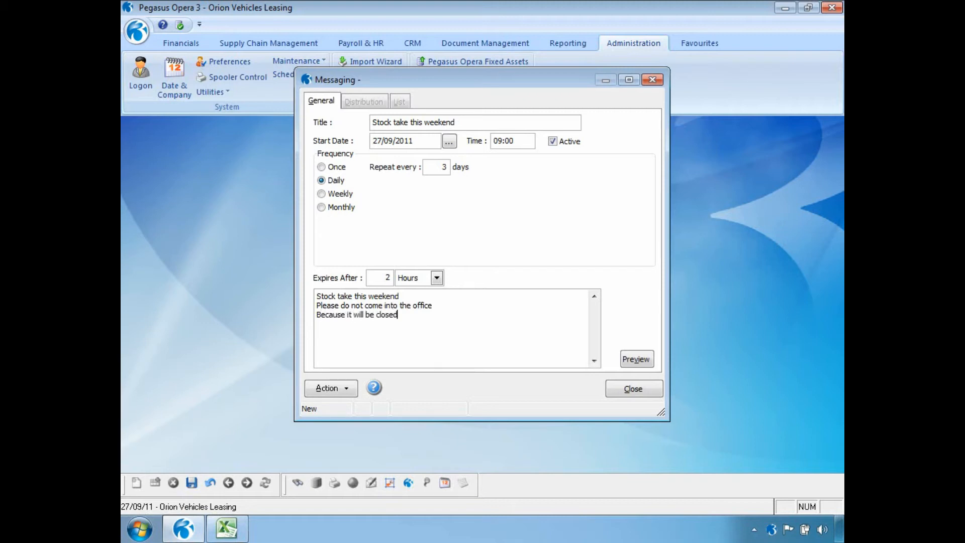
click(192, 482)
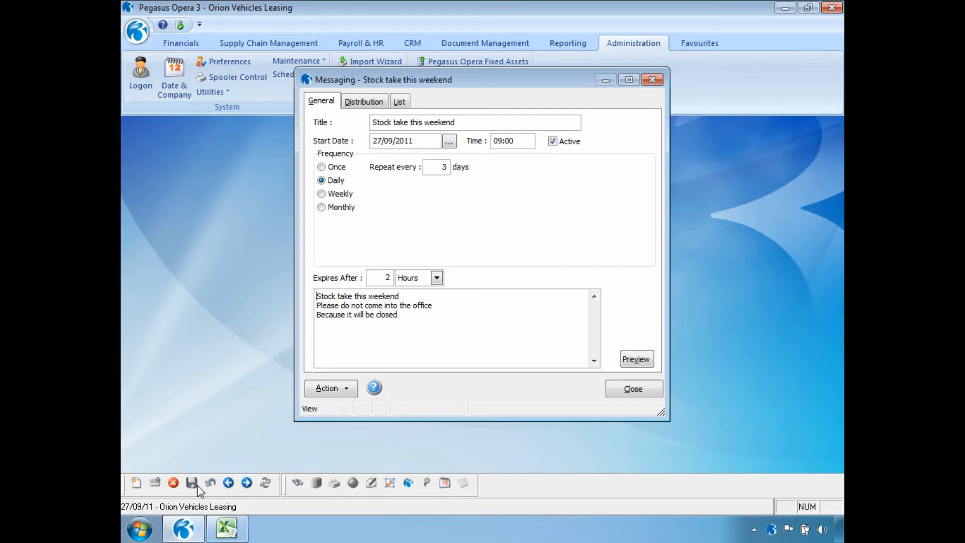
click(372, 101)
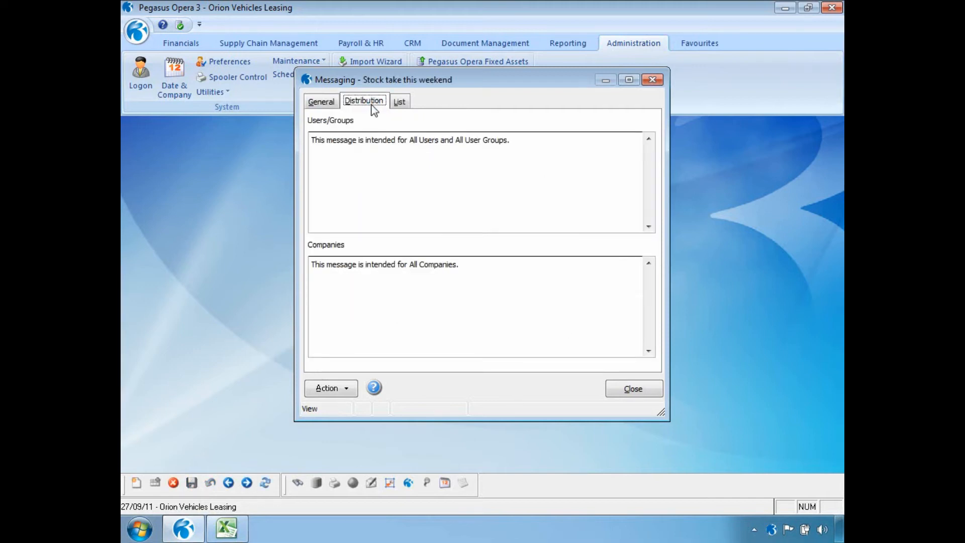
click(345, 391)
click(362, 398)
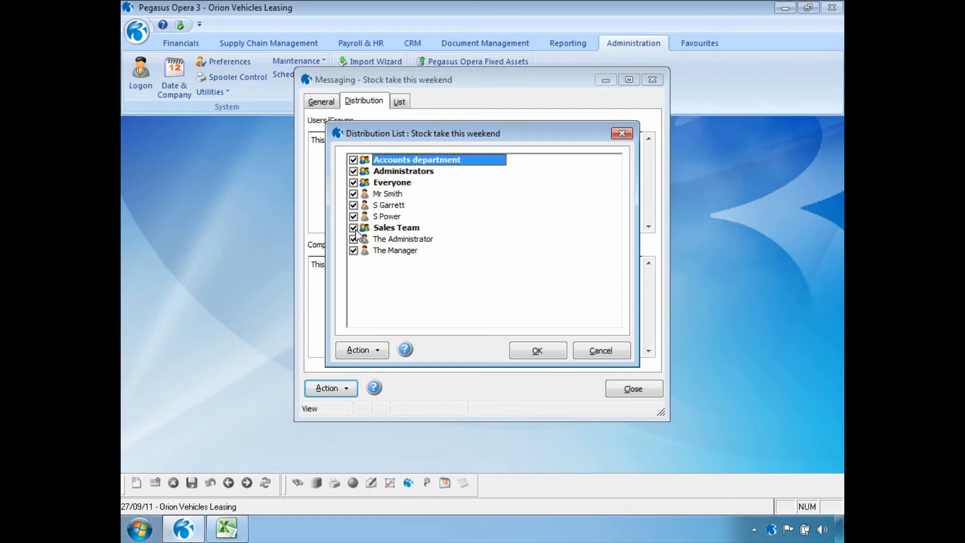
click(547, 346)
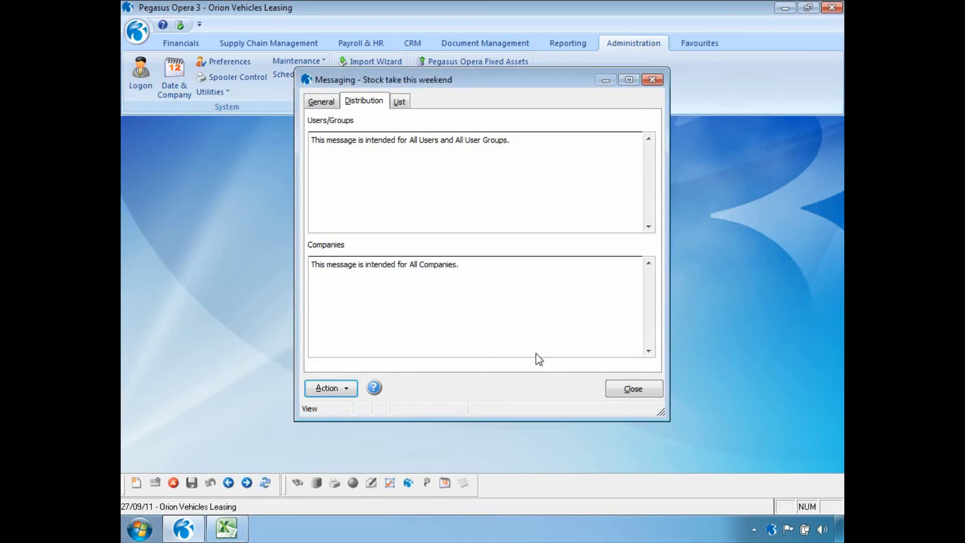
click(346, 389)
click(382, 411)
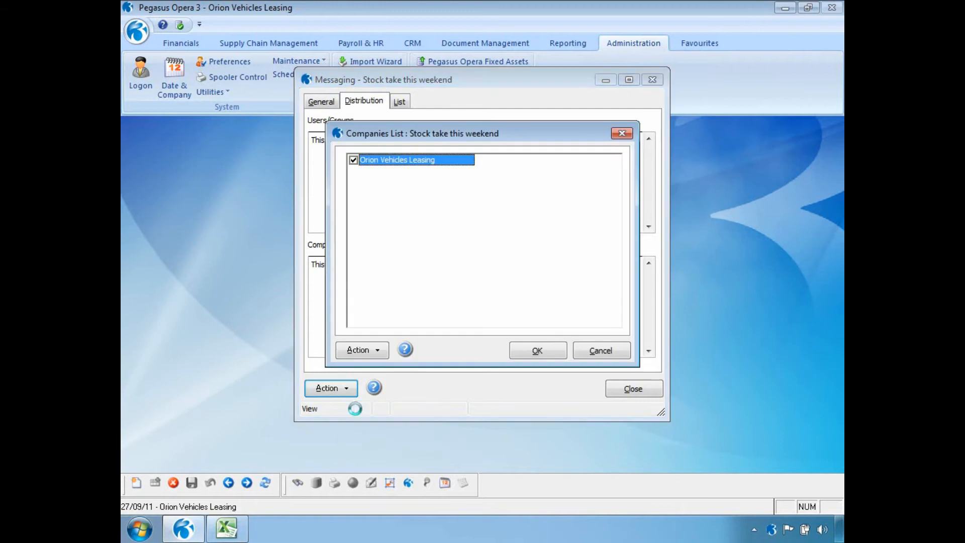
click(565, 351)
click(355, 390)
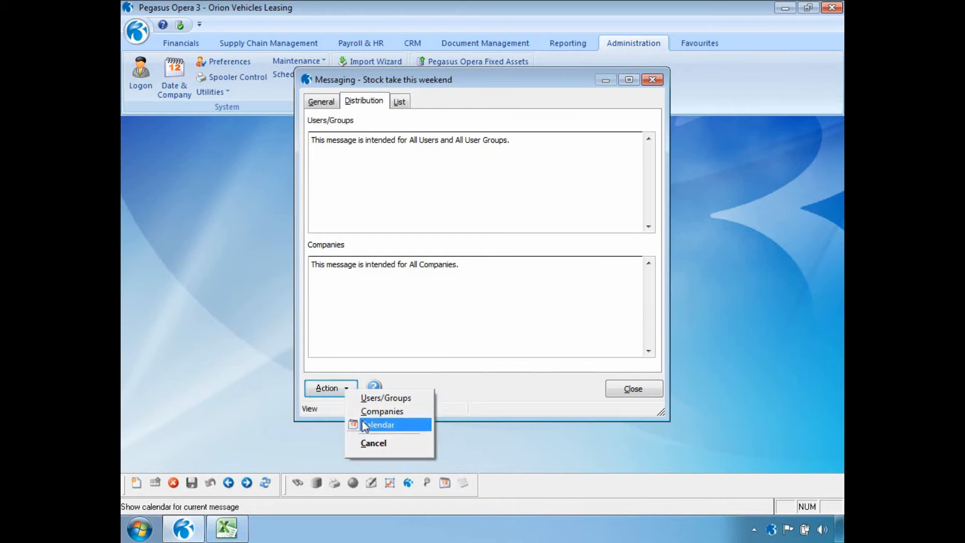
click(356, 424)
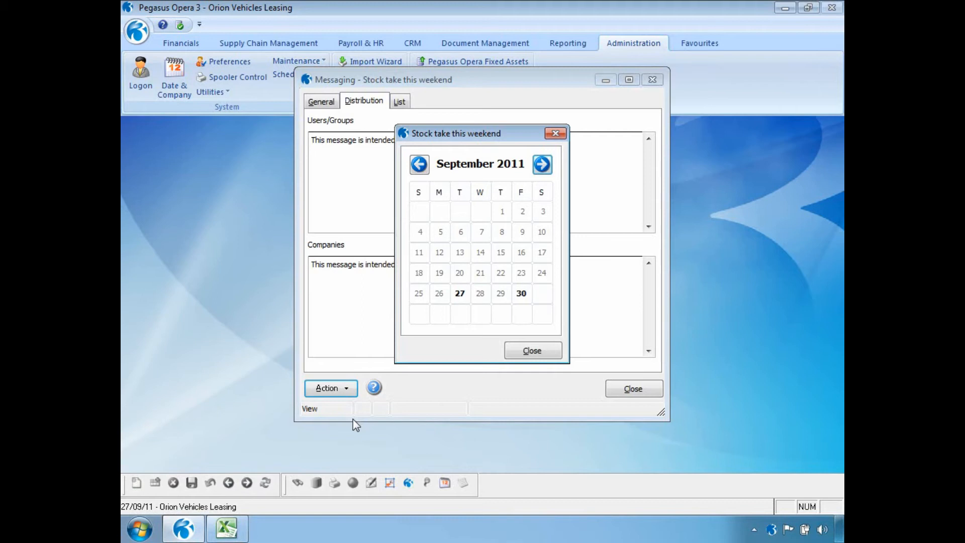
click(517, 351)
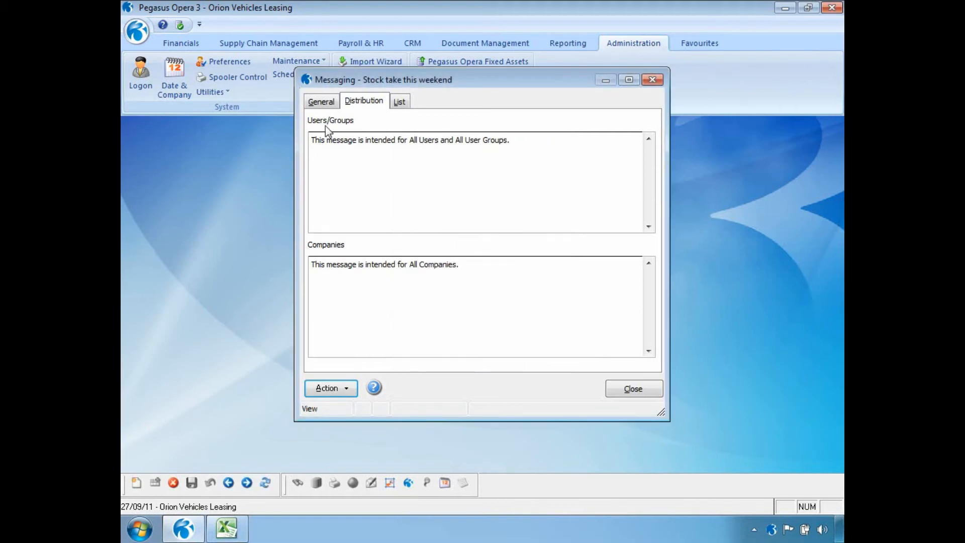
click(321, 102)
click(637, 367)
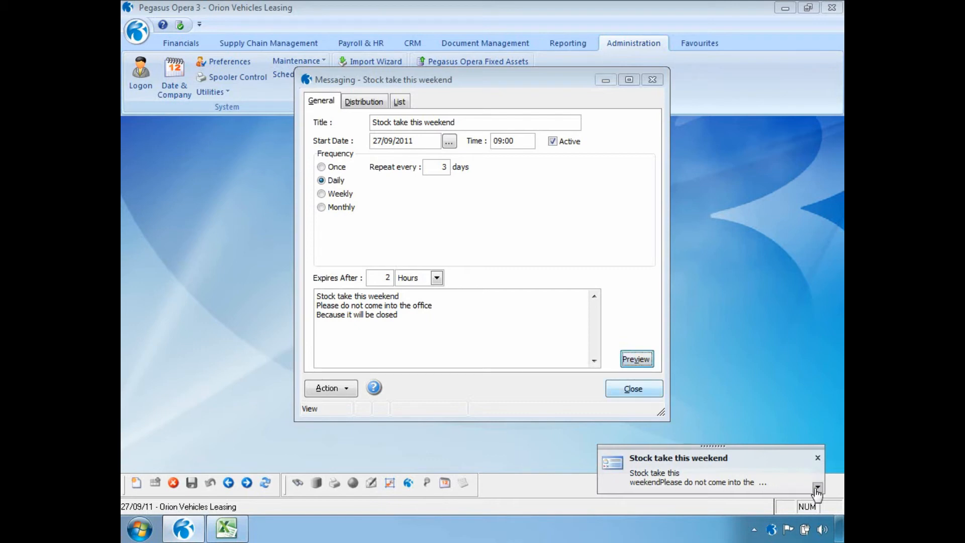
click(818, 488)
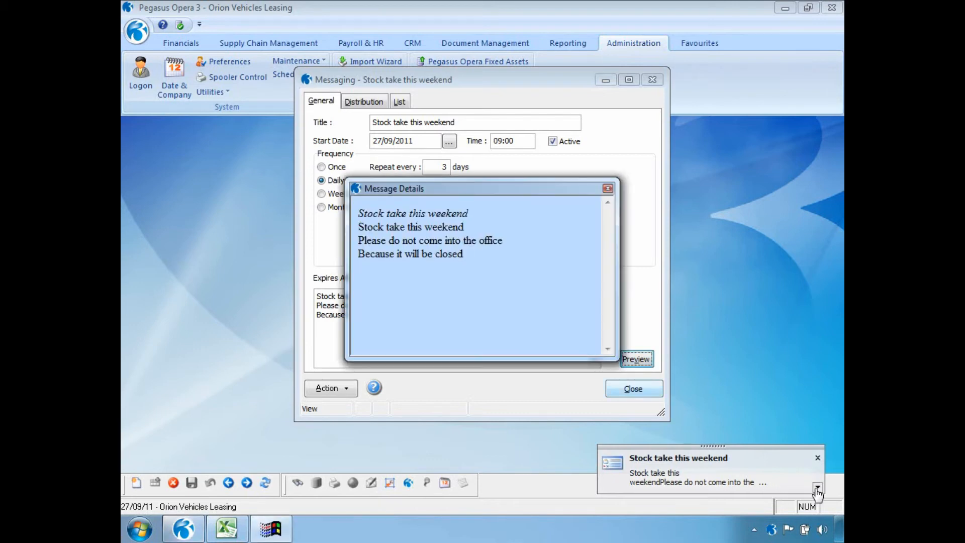
click(608, 189)
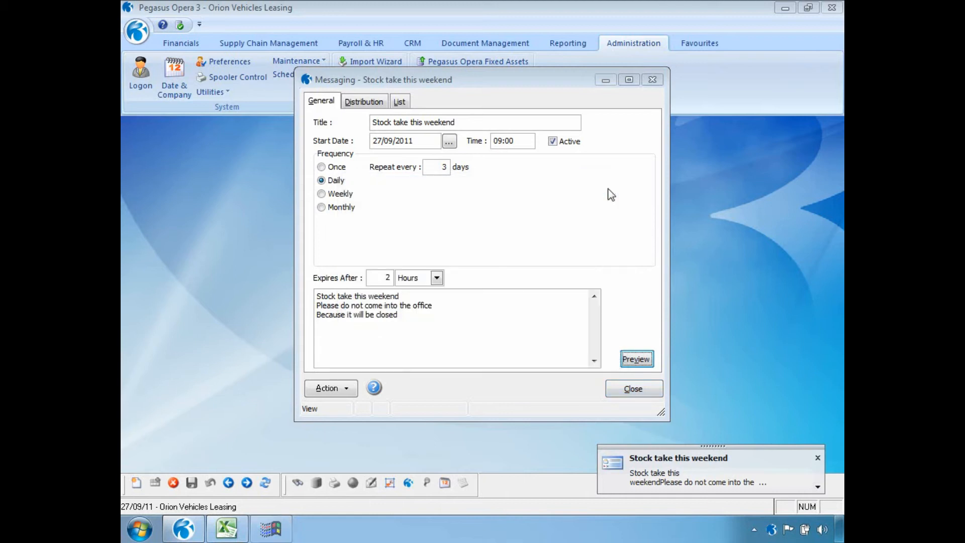
click(226, 528)
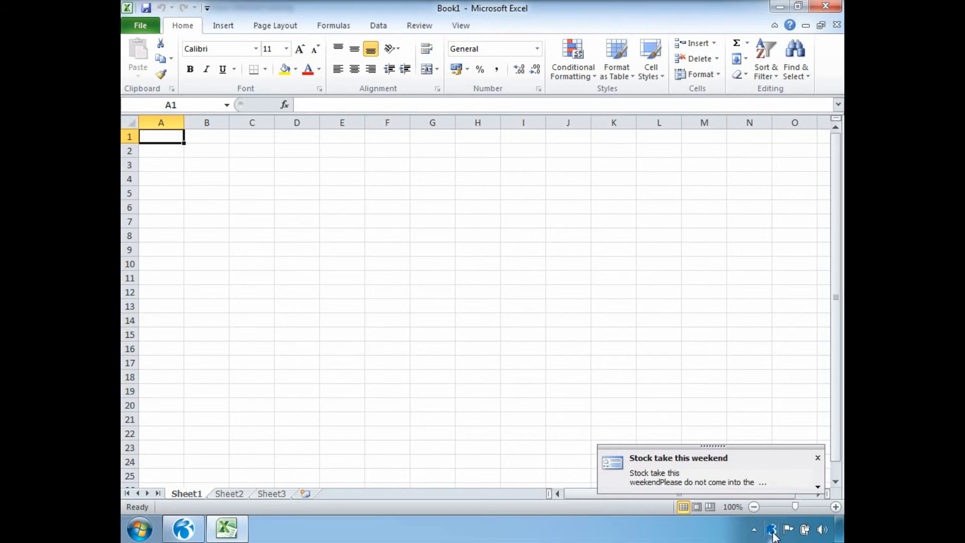
click(181, 533)
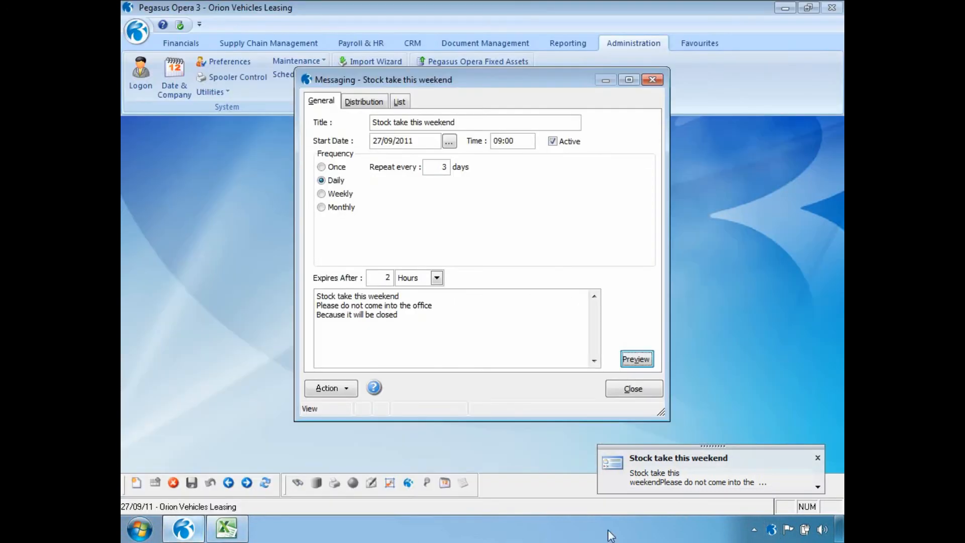
click(818, 457)
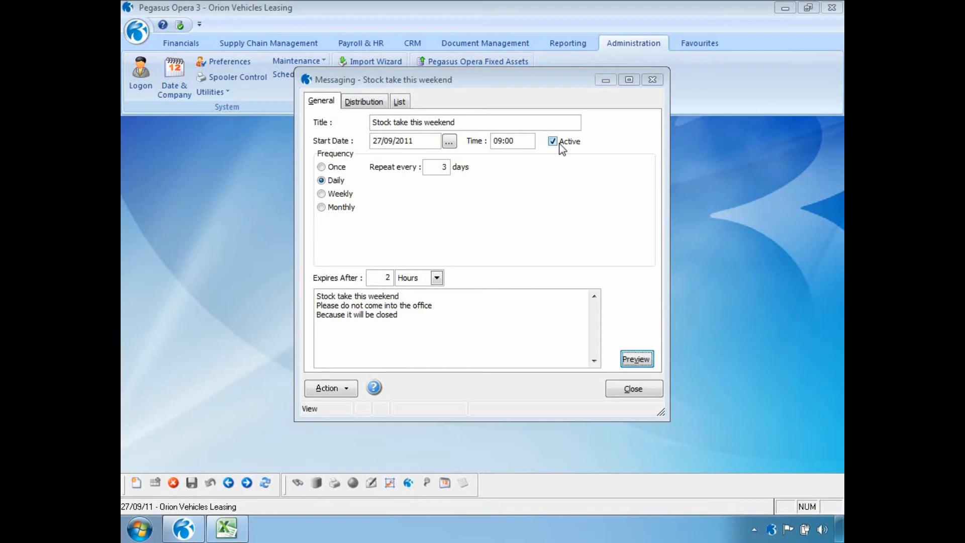
Untick Active on the 'Stock take this weekend' message, save it, and close the record.
click(553, 142)
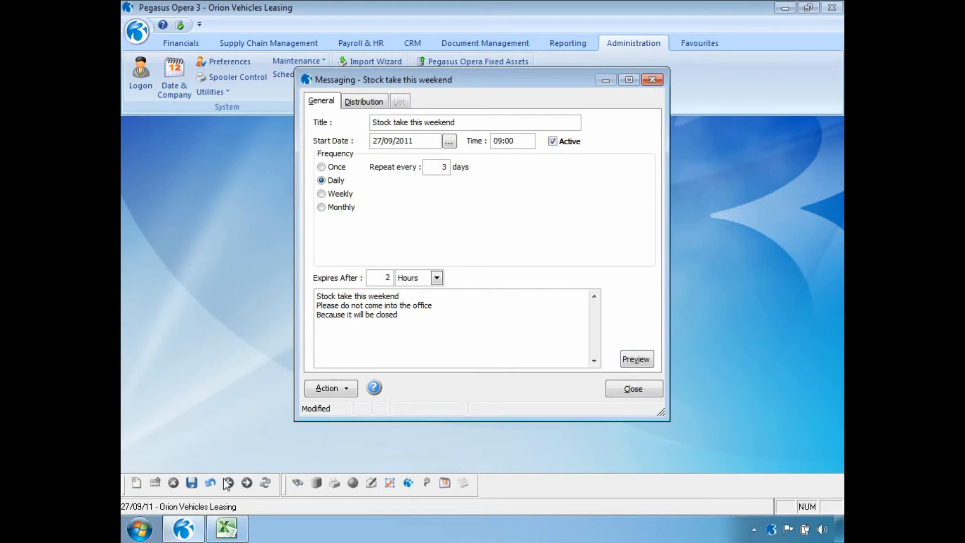
click(193, 482)
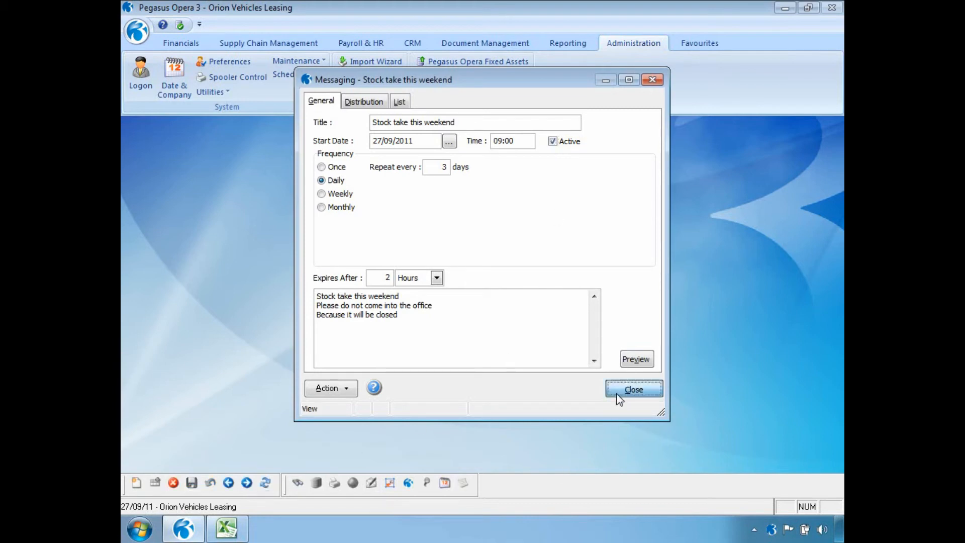
click(634, 390)
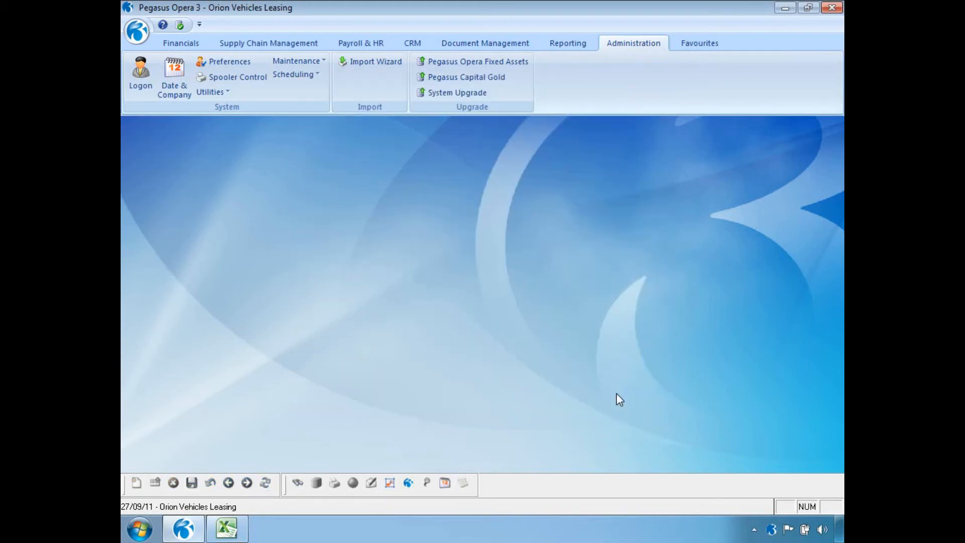
Open Scheduling > Shutdown to show Weekly Backup, then start a new blank shutdown record.
click(317, 76)
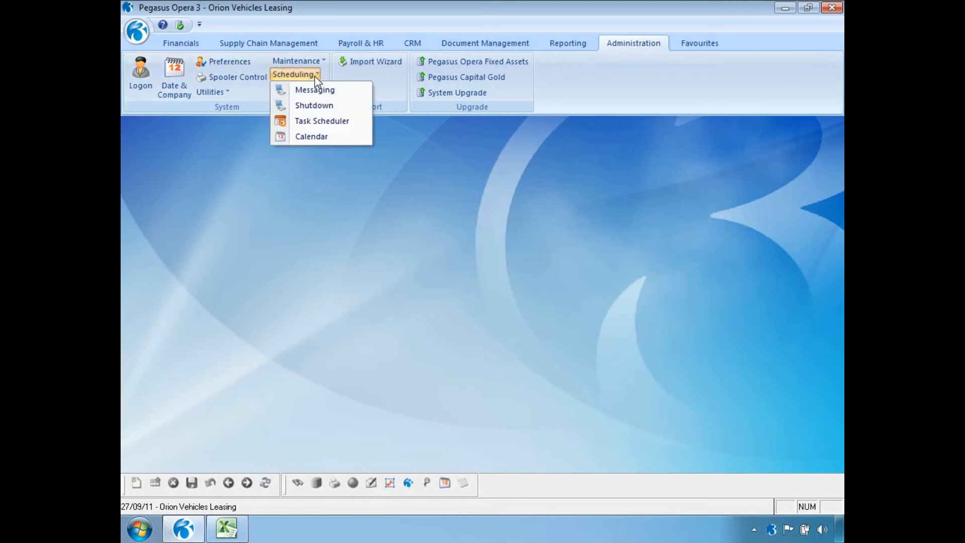
click(315, 105)
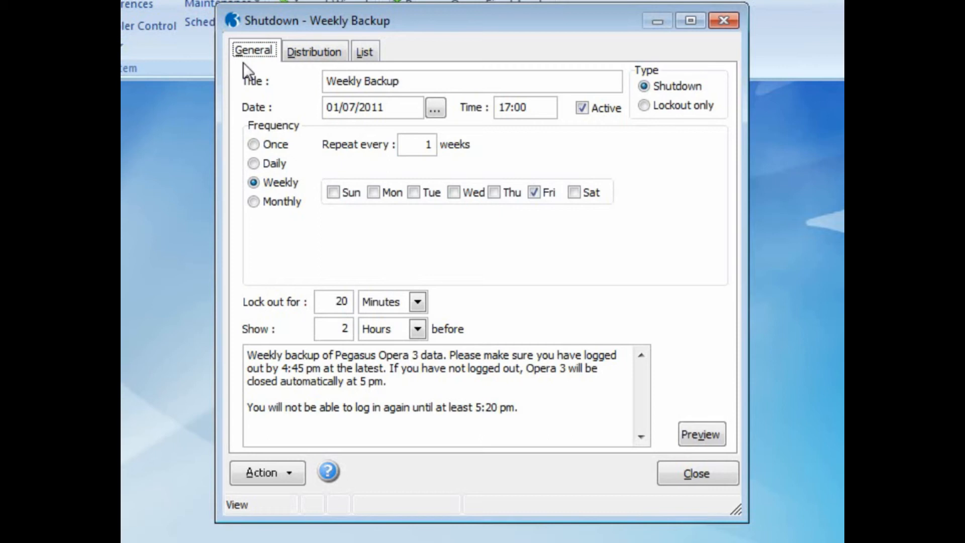
key(ctrl+n)
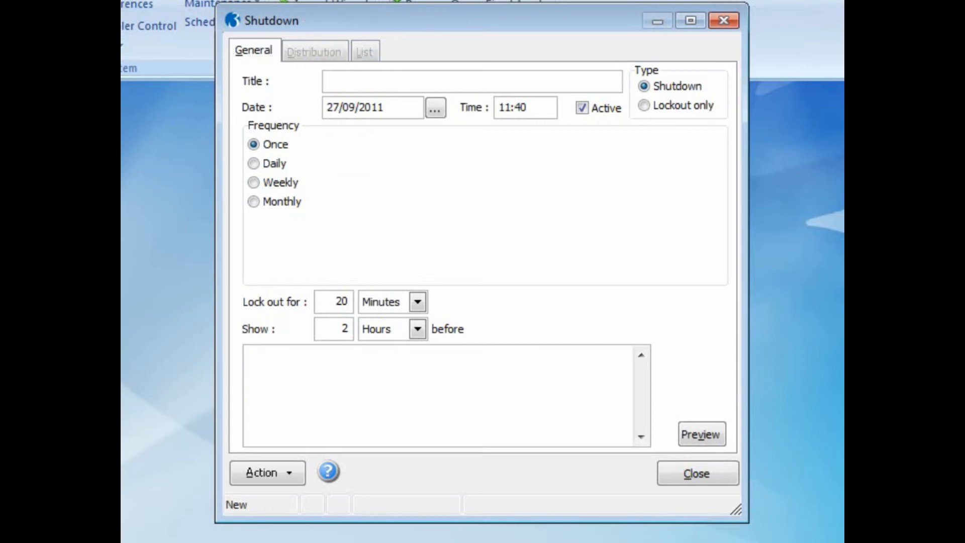
Title the shutdown 'Shut Down - Daily Backup', set time 13:00 and lockout 1 hour.
text(Shut Down - Daily Ba)
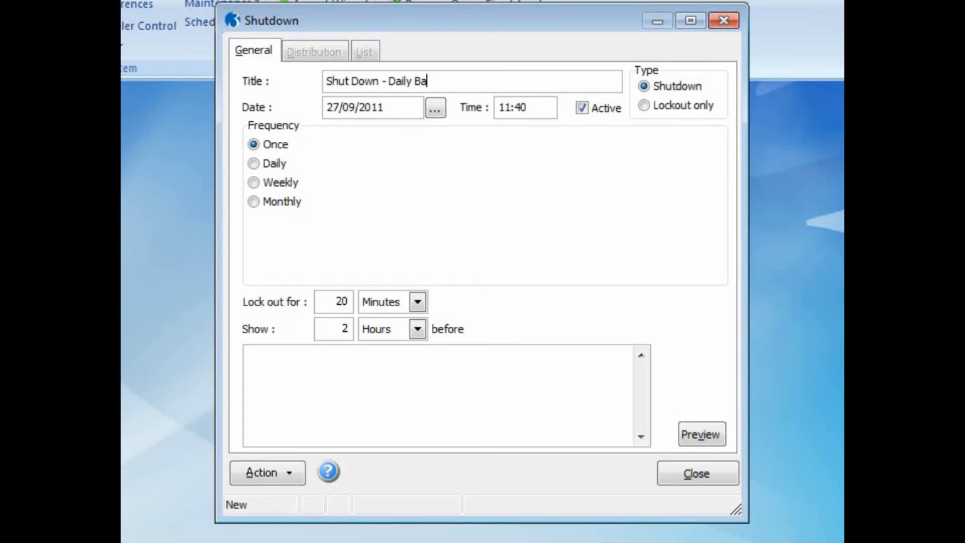
text(ckup)
drag(524, 107, 485, 107)
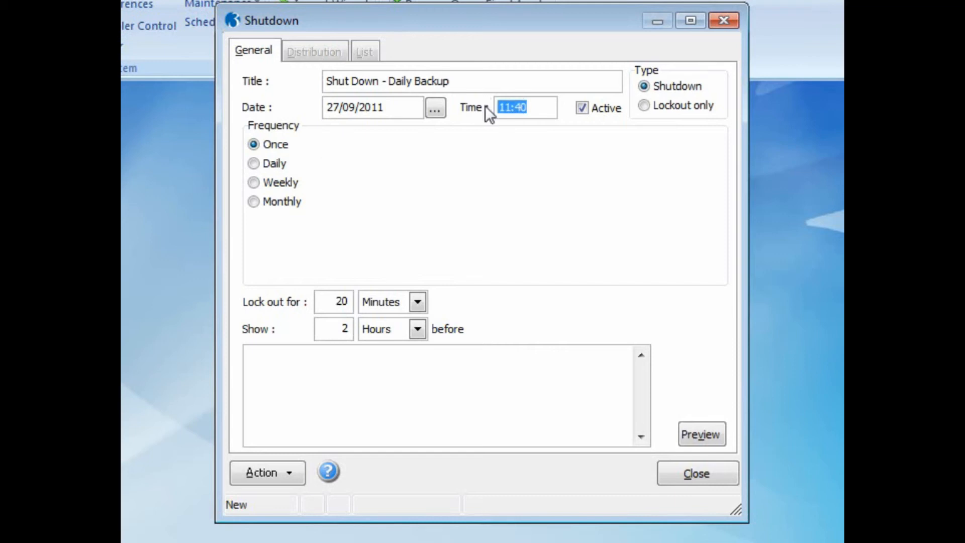
text(13:00)
click(418, 302)
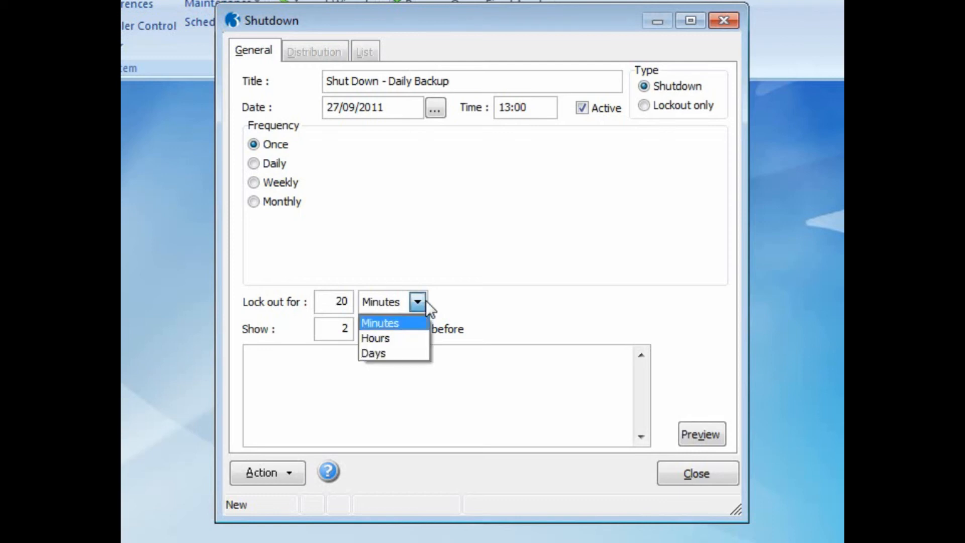
click(416, 335)
drag(330, 299, 354, 300)
text(1)
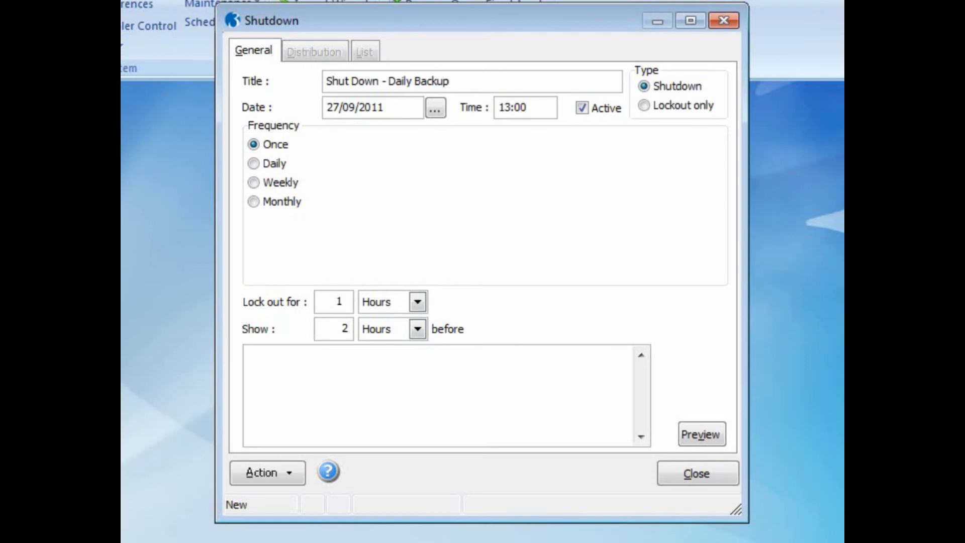
Write the three-line warning 'Backup 1:00pm / Please log out before / Otherwise the system will log you out', shown 1 hour before.
click(331, 352)
text(Backup 1:00pm)
key(Return)
text(Plea)
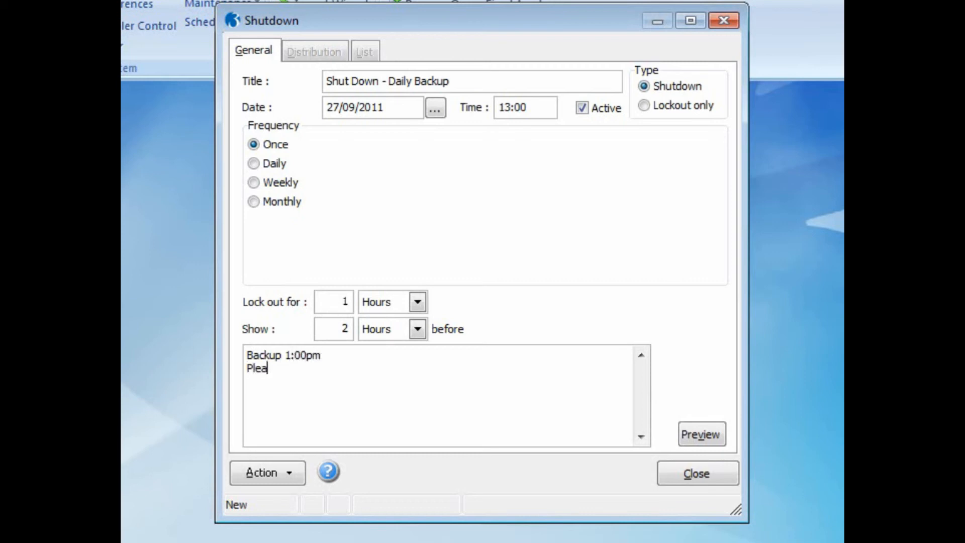
text(se log out before)
key(Return)
text(Otherwise the)
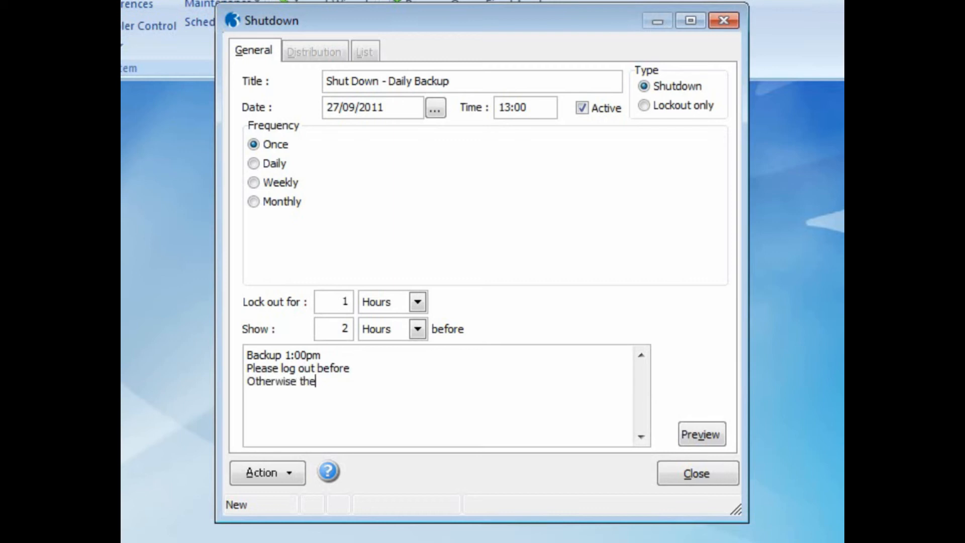
text( system will log you out)
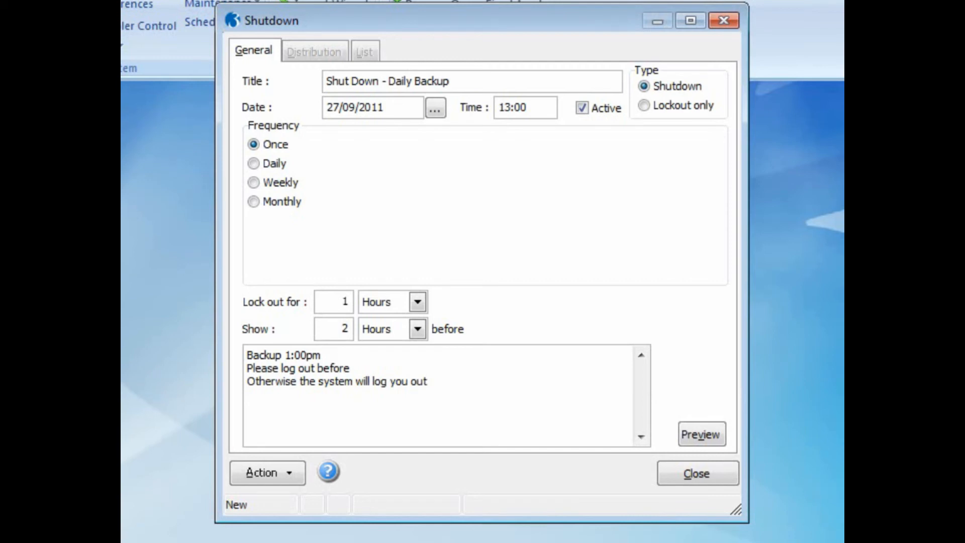
drag(318, 330, 355, 330)
text(1)
click(417, 329)
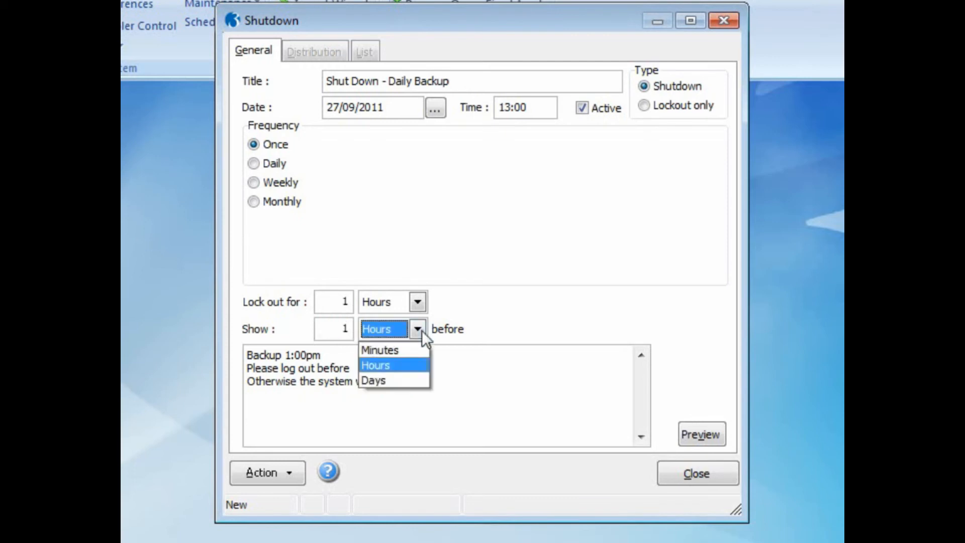
click(417, 363)
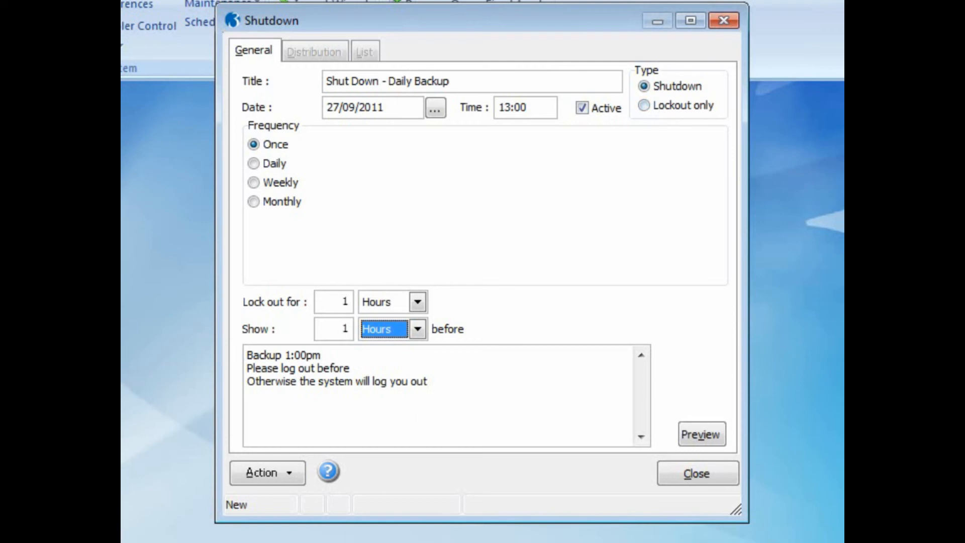
Save the shutdown and distribute it to all users and user groups.
key(ctrl+s)
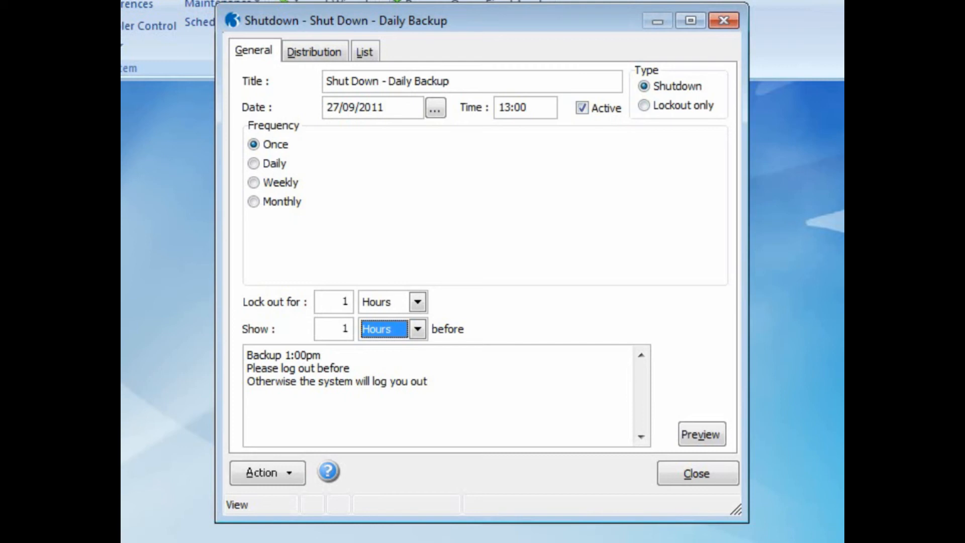
click(322, 52)
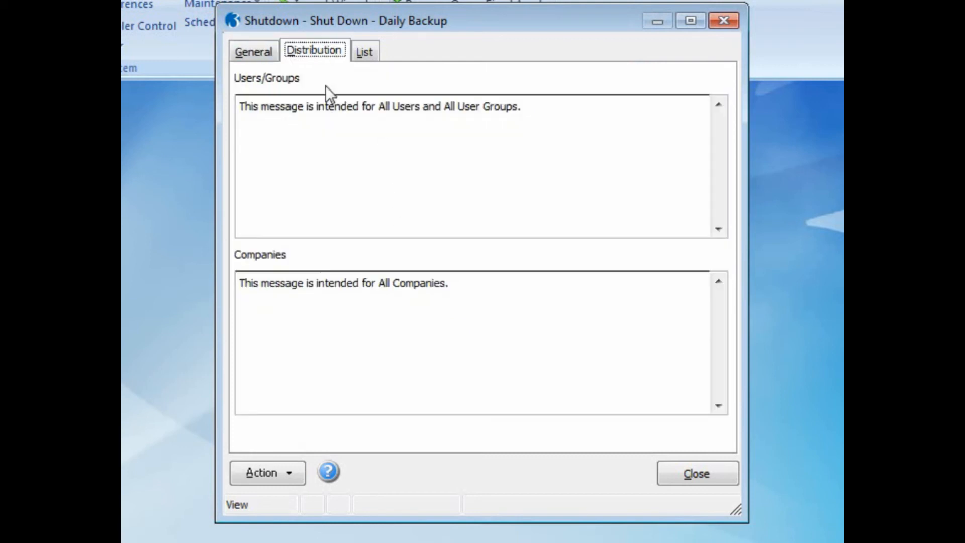
click(291, 478)
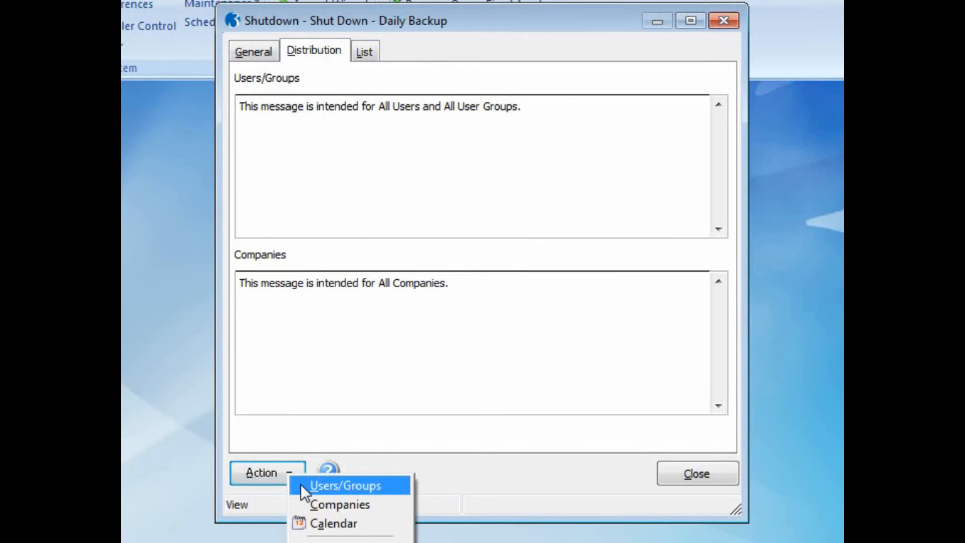
click(300, 483)
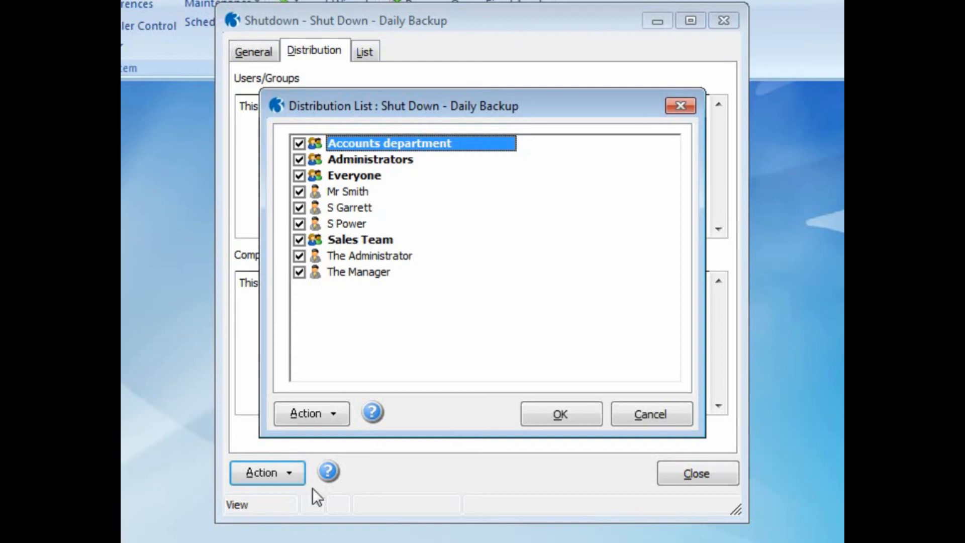
click(547, 417)
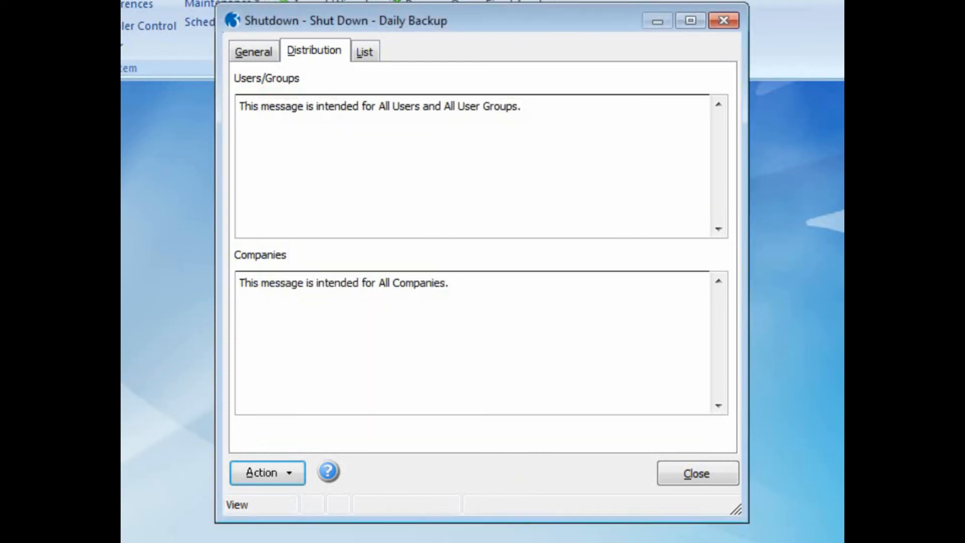
Preview the shutdown's date on the calendar, then return to the main settings.
click(298, 484)
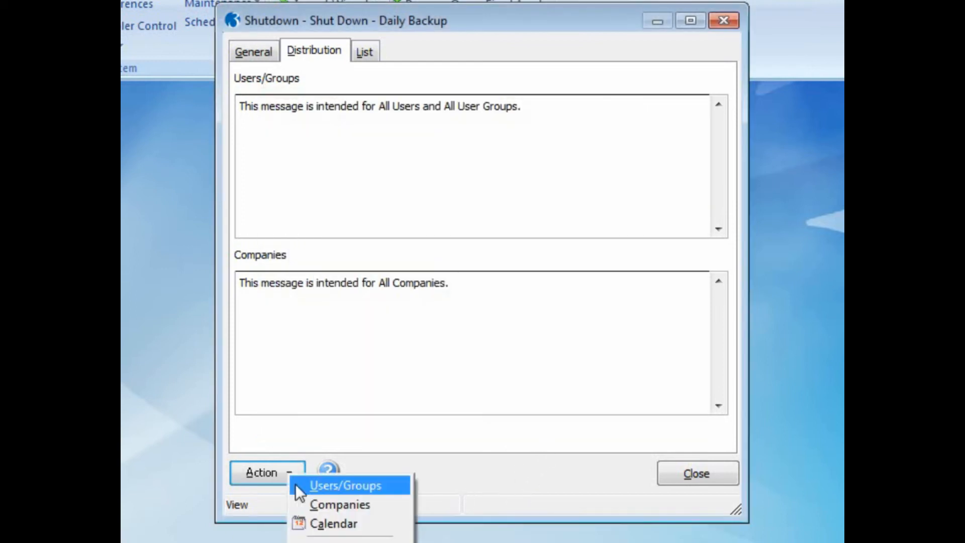
click(310, 524)
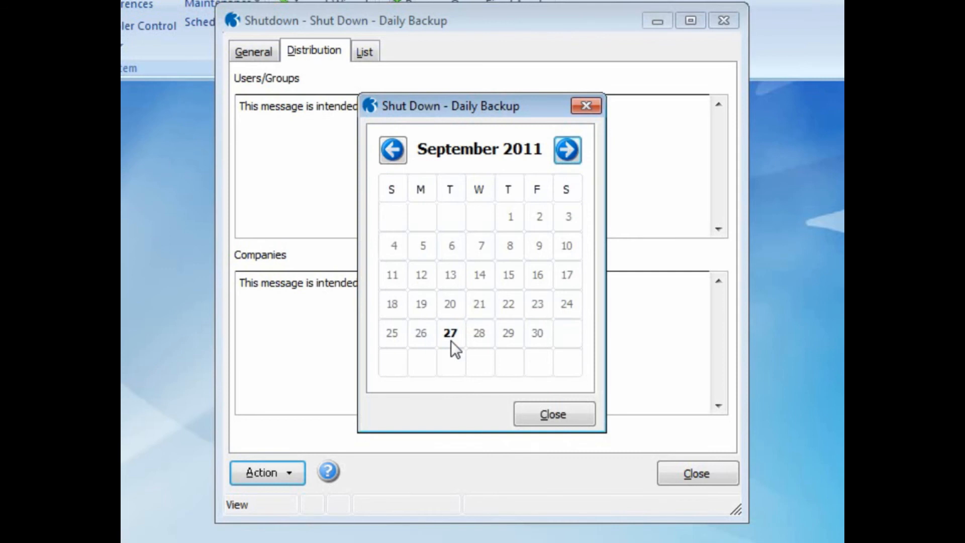
click(526, 409)
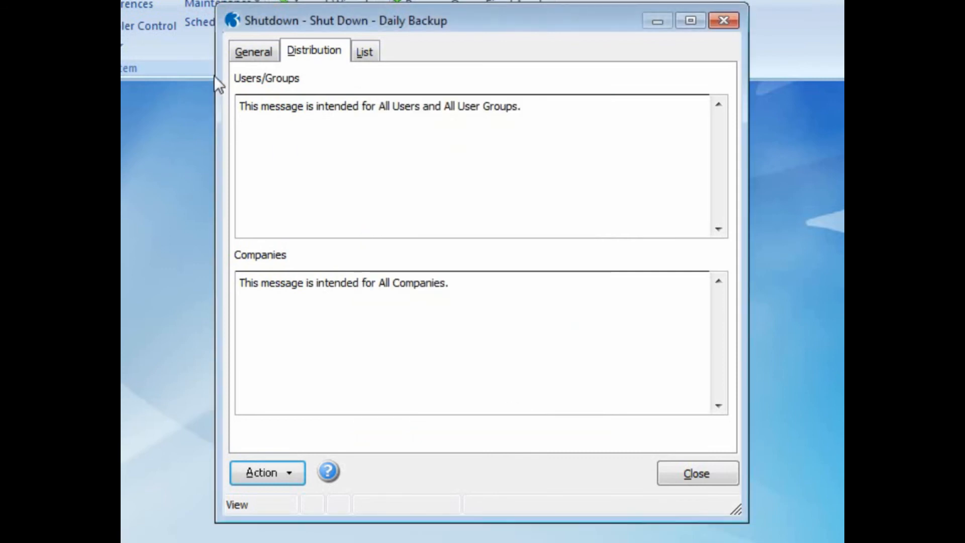
click(236, 51)
Close the Shutdown window, then read and dismiss each Daily Backup warning until the system shuts down.
click(689, 480)
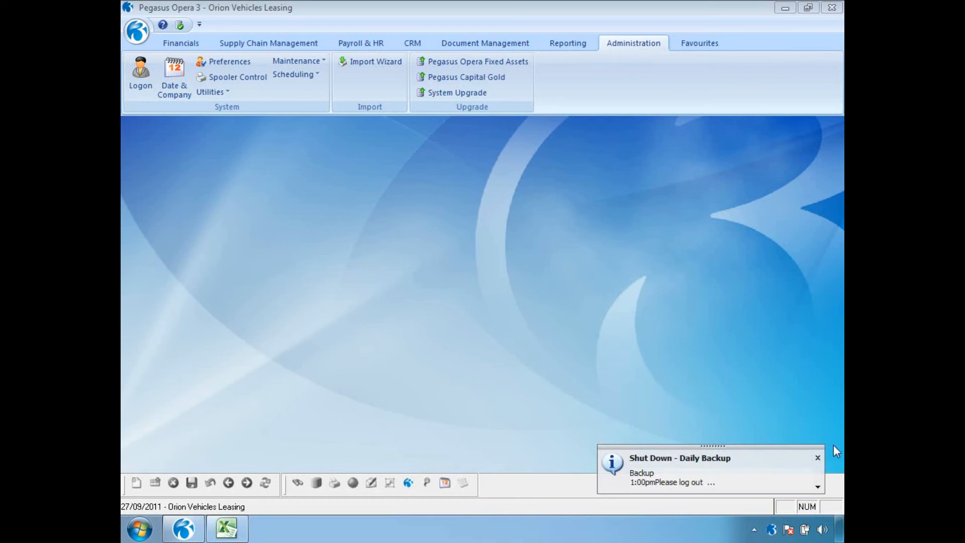
click(817, 487)
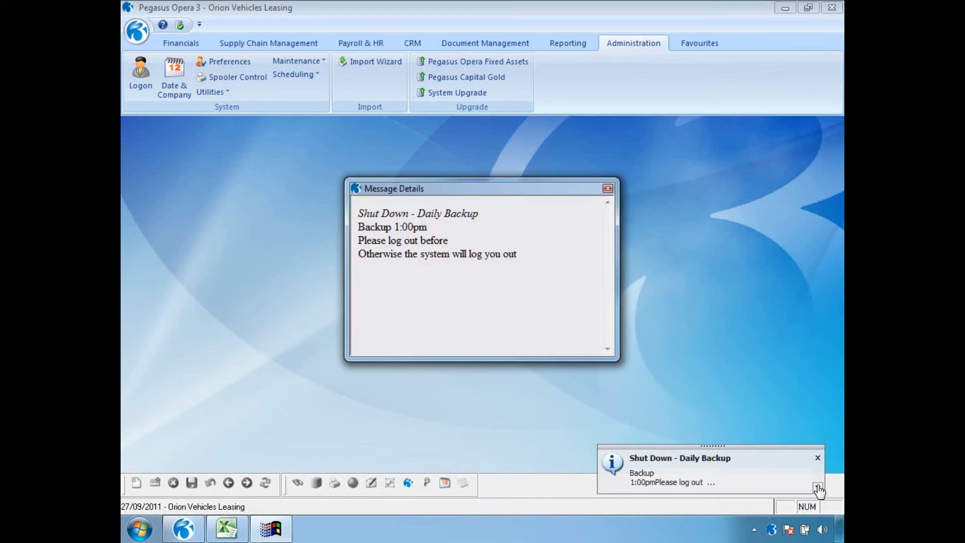
click(607, 188)
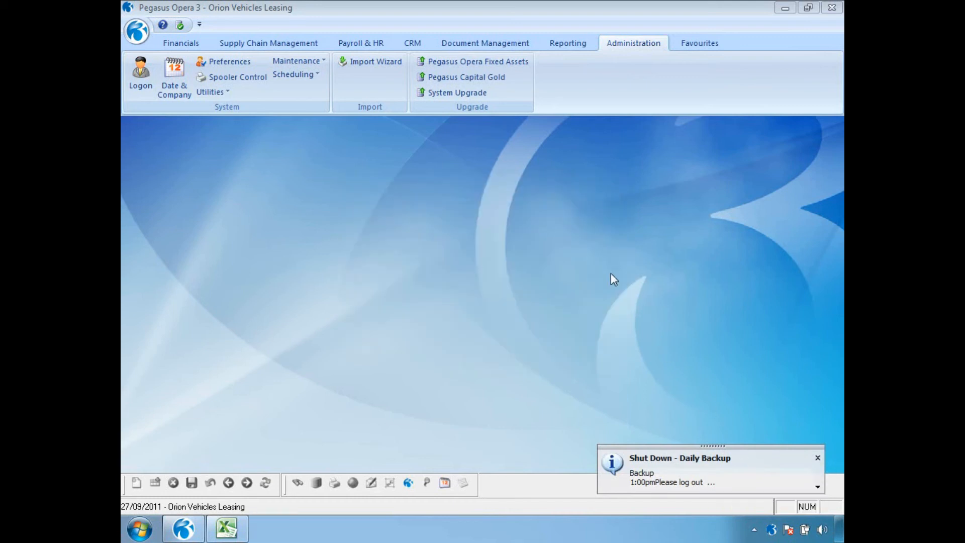
click(817, 458)
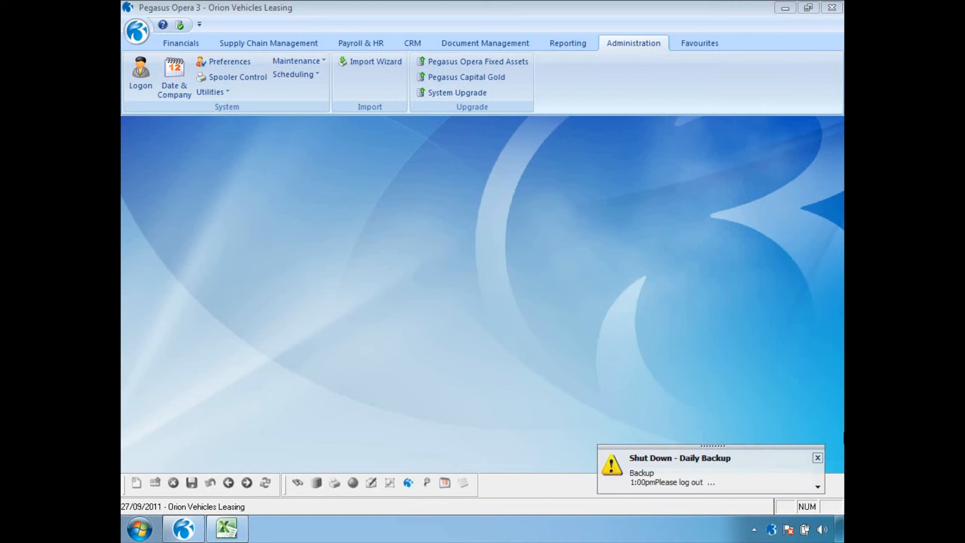
click(818, 487)
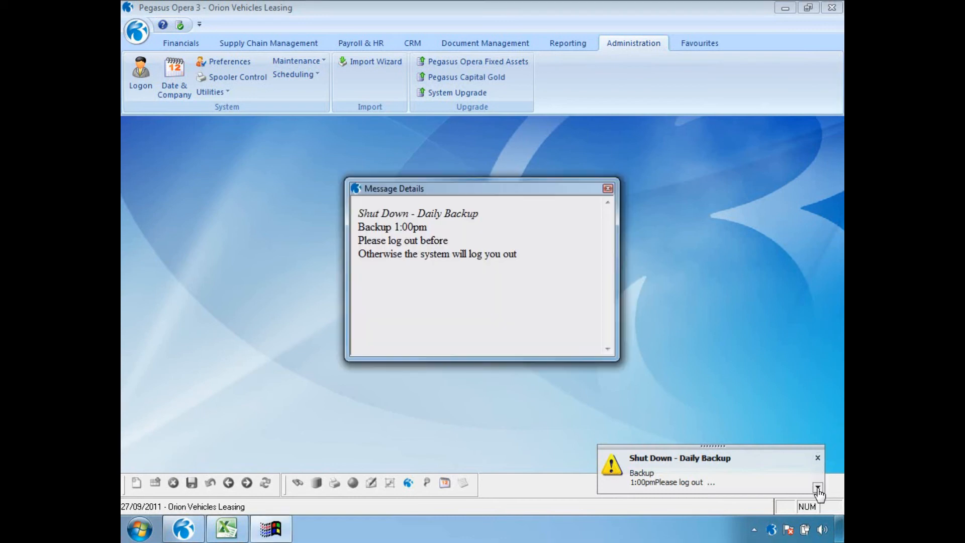
click(608, 189)
click(817, 462)
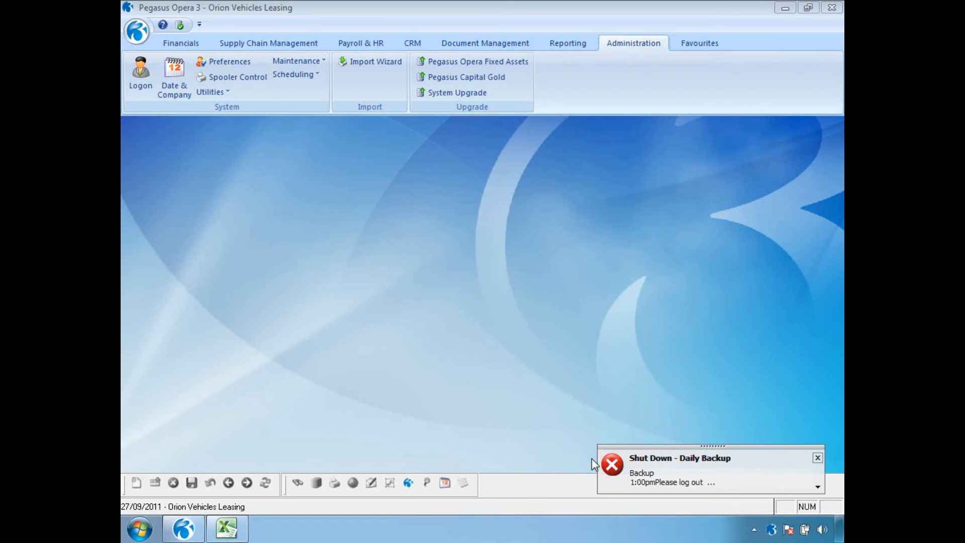
click(817, 457)
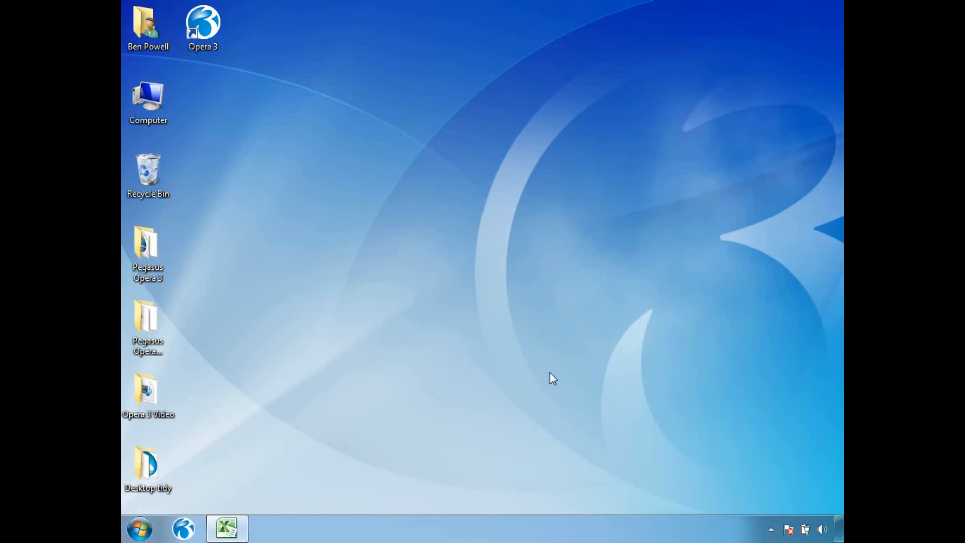
Relaunch Opera 3, confirm the MANAGER logon is locked out until 14:00, then log on as ADMIN.
click(183, 528)
text(MANAGER)
key(Tab)
key(Return)
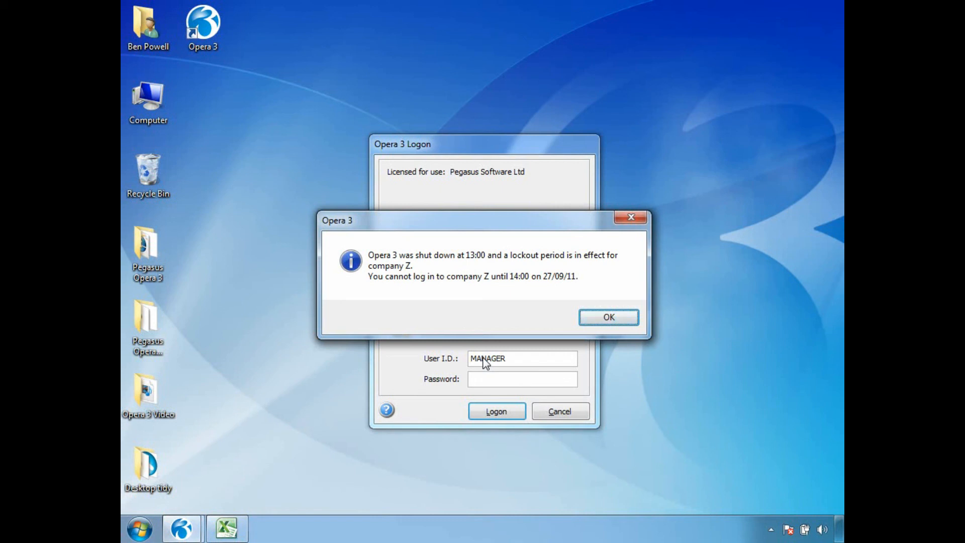
click(609, 317)
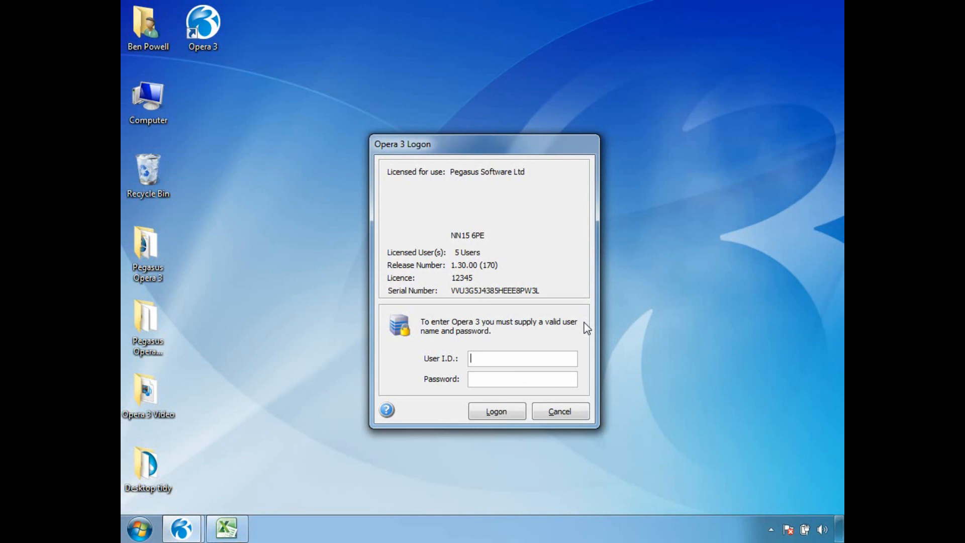
text(ADMIN)
key(Return)
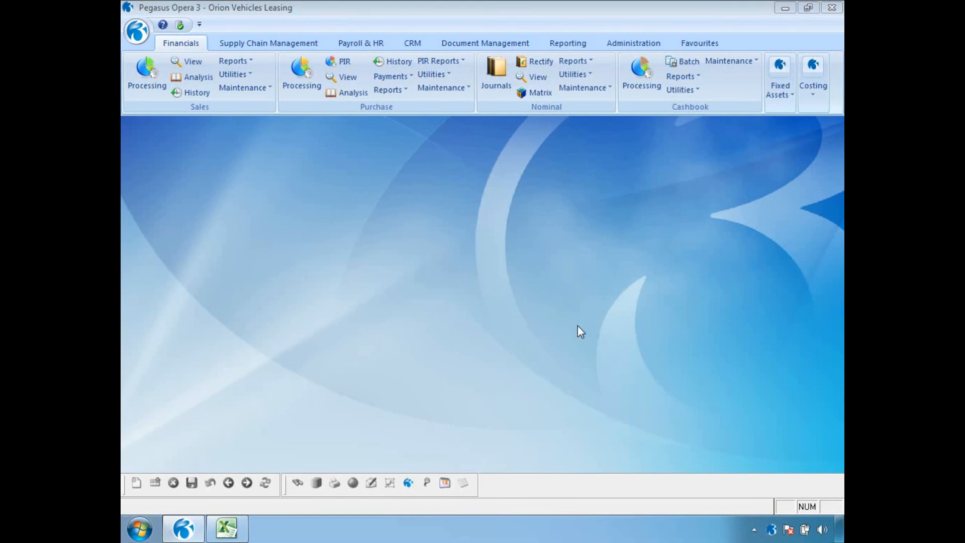
Untick Active on the Shut Down - Daily Backup shutdown, save it, and close it.
click(633, 43)
click(295, 74)
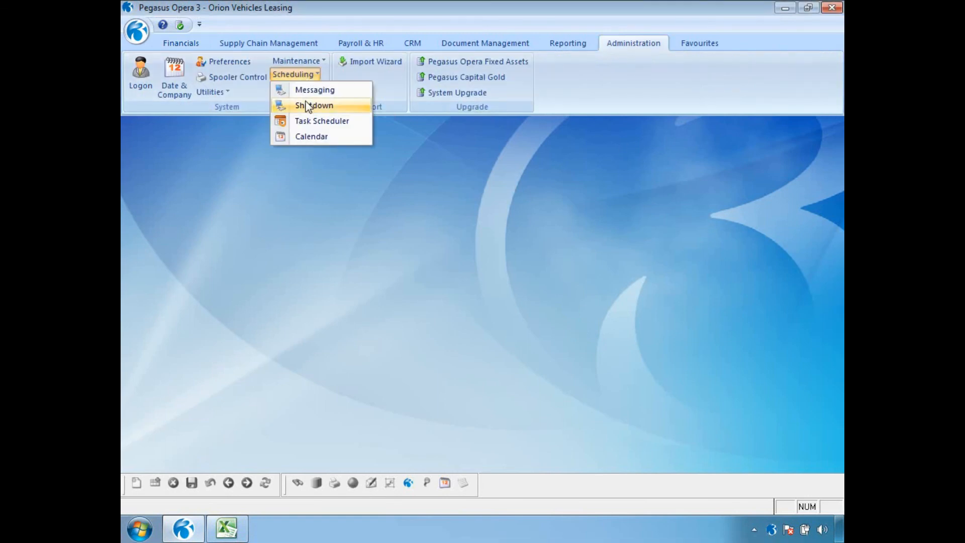
click(313, 103)
click(553, 134)
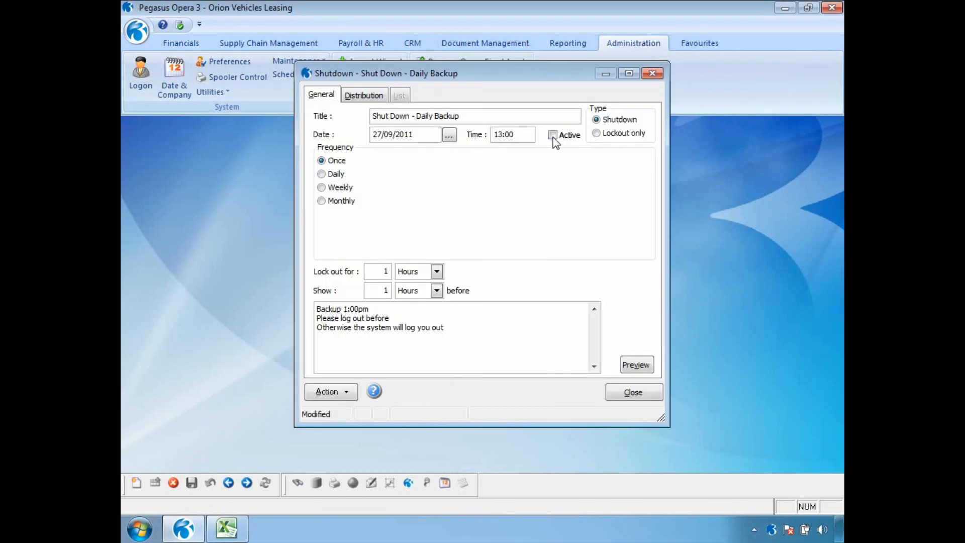
click(191, 483)
click(629, 395)
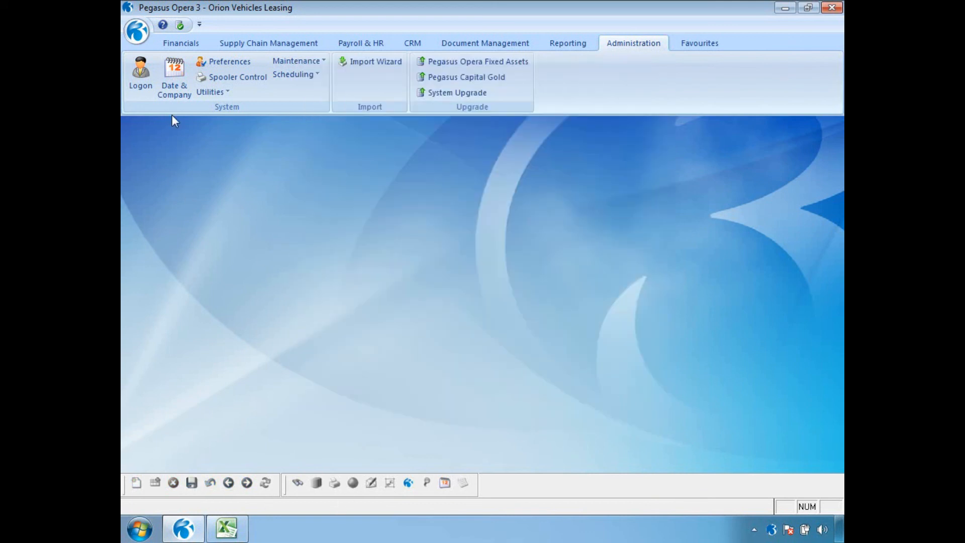
Log on again as MANAGER with a blank password.
click(152, 86)
text(MANAGER)
key(Tab)
key(Return)
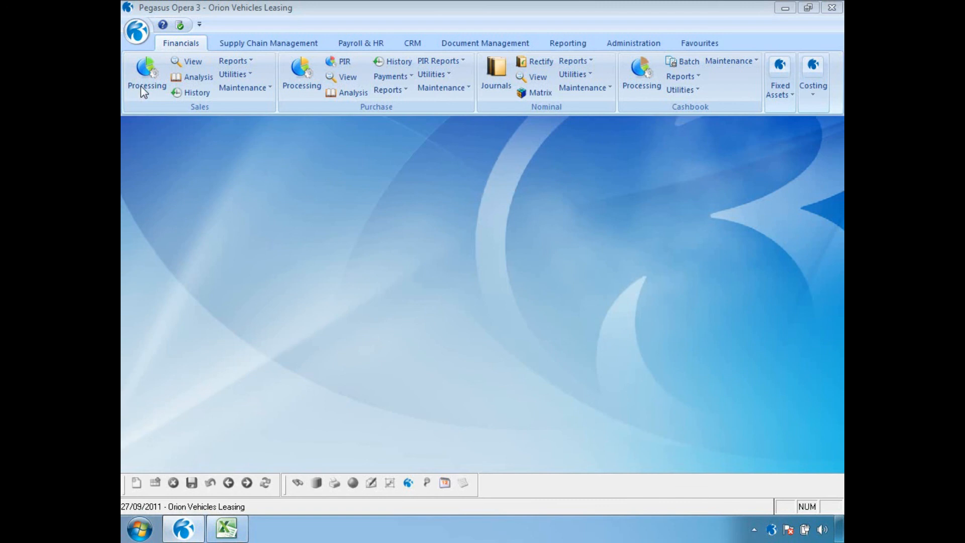
Open the scheduling Calendar with inactive messages included.
click(629, 46)
click(309, 75)
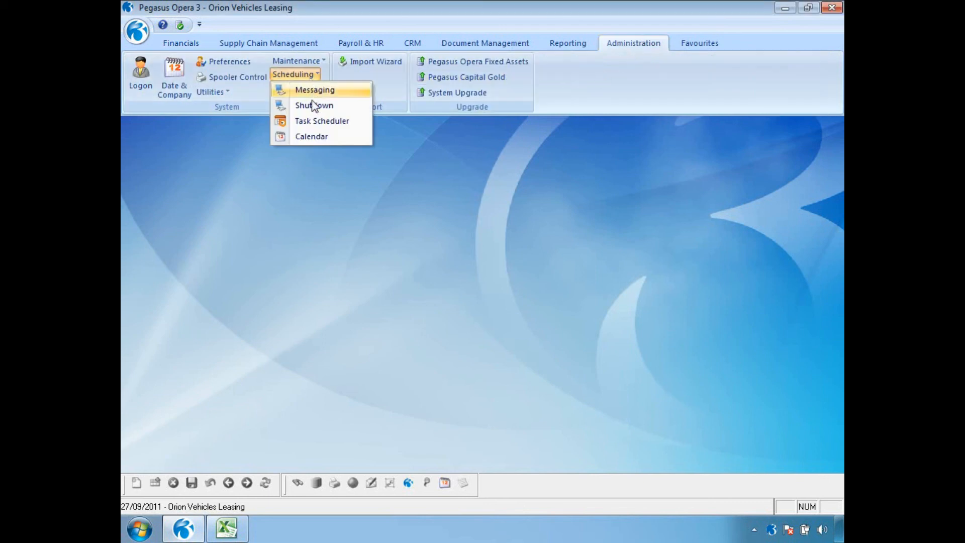
click(313, 136)
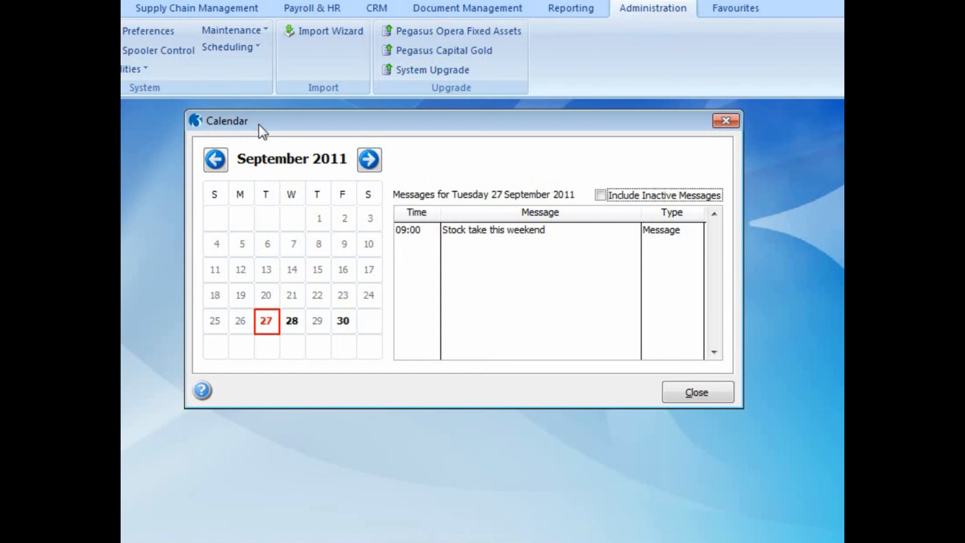
click(598, 198)
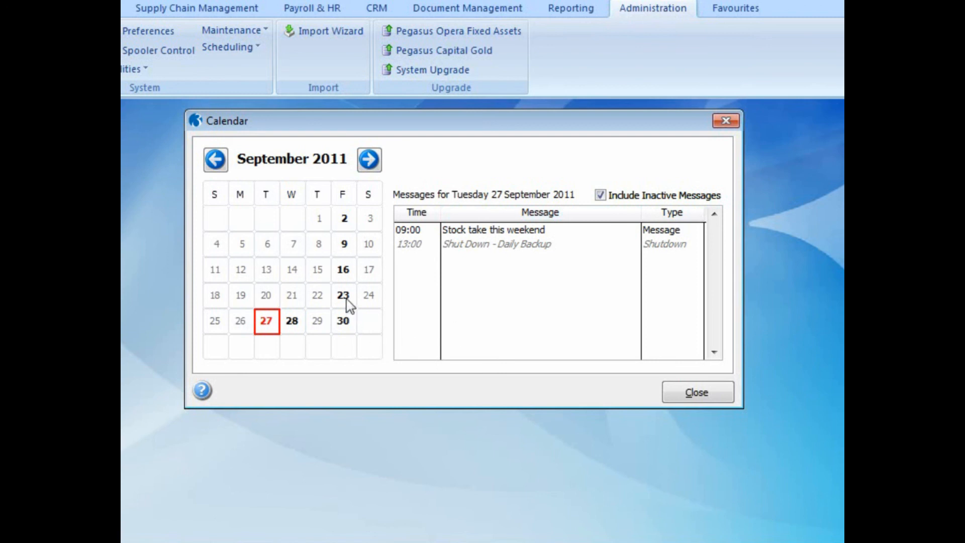
Check the entries for 16 and 23 September 2011, close the calendar, and reopen Scheduling.
click(345, 272)
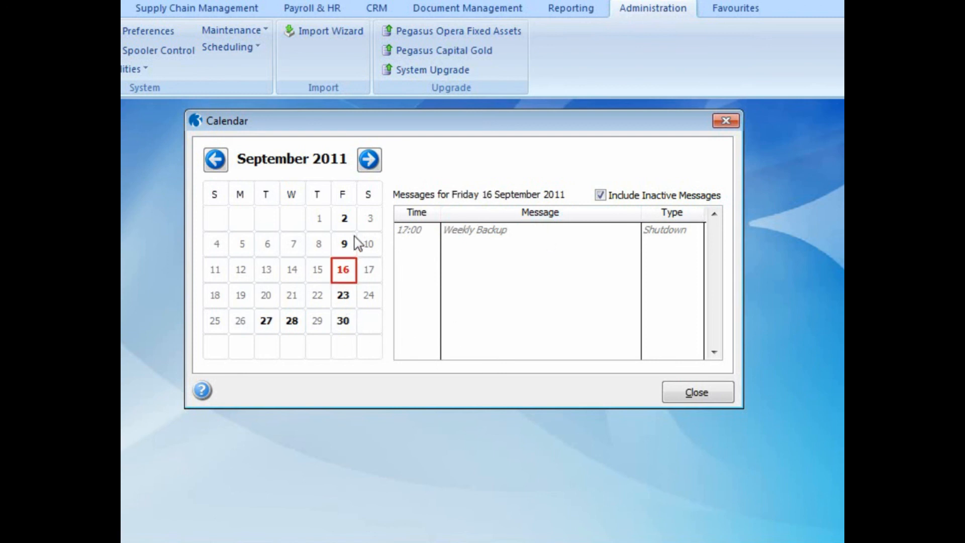
click(347, 293)
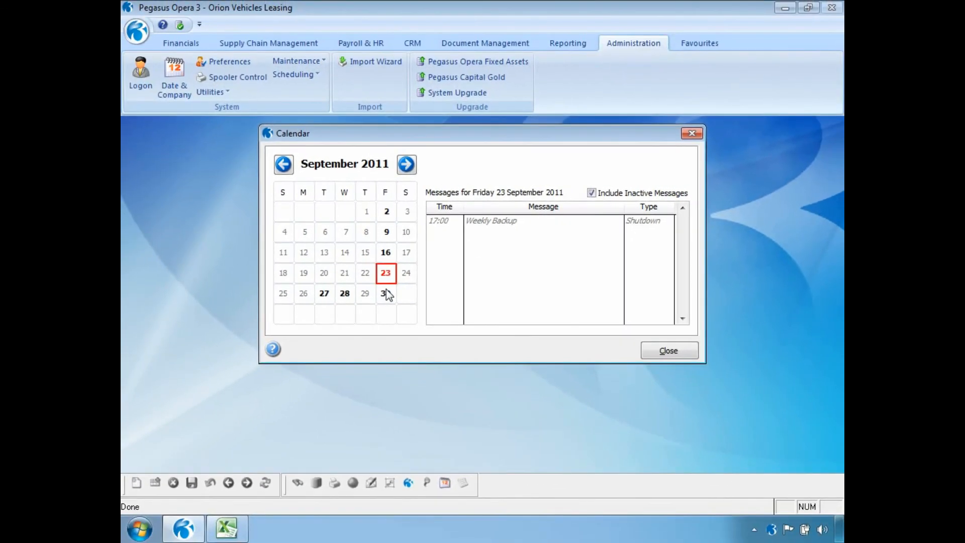
click(667, 351)
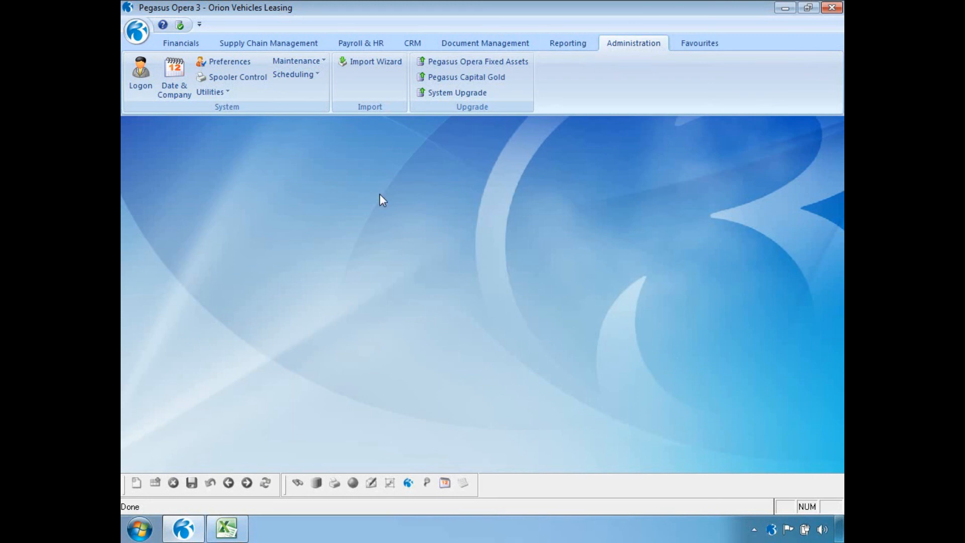
click(285, 77)
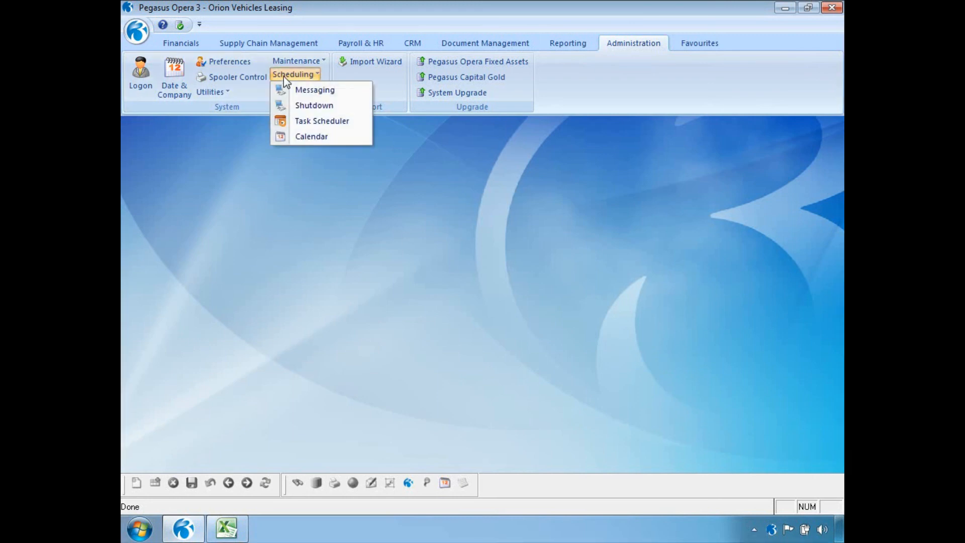